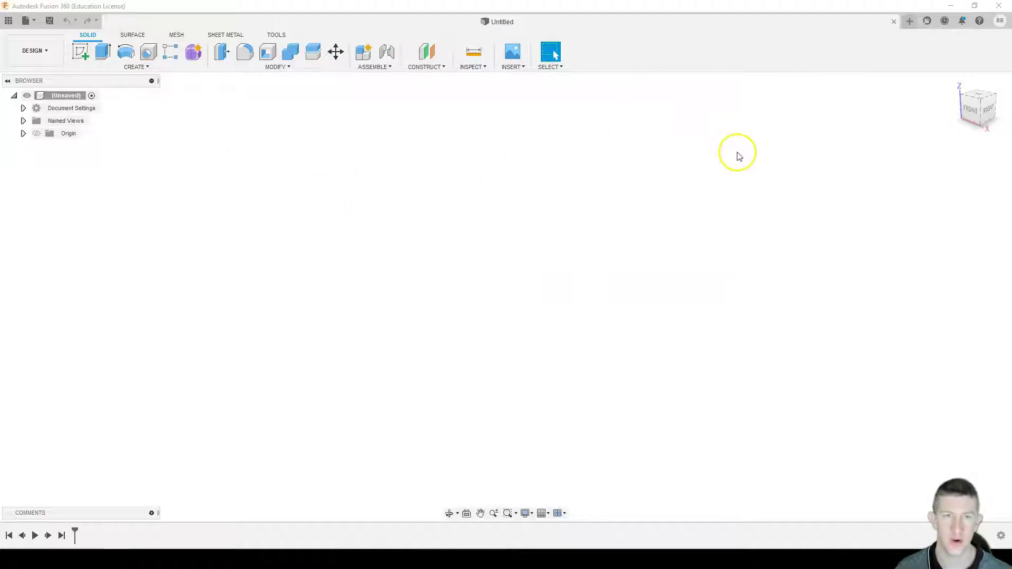
Set the default units for new designs to mm in the program preferences.
left_click(1005, 22)
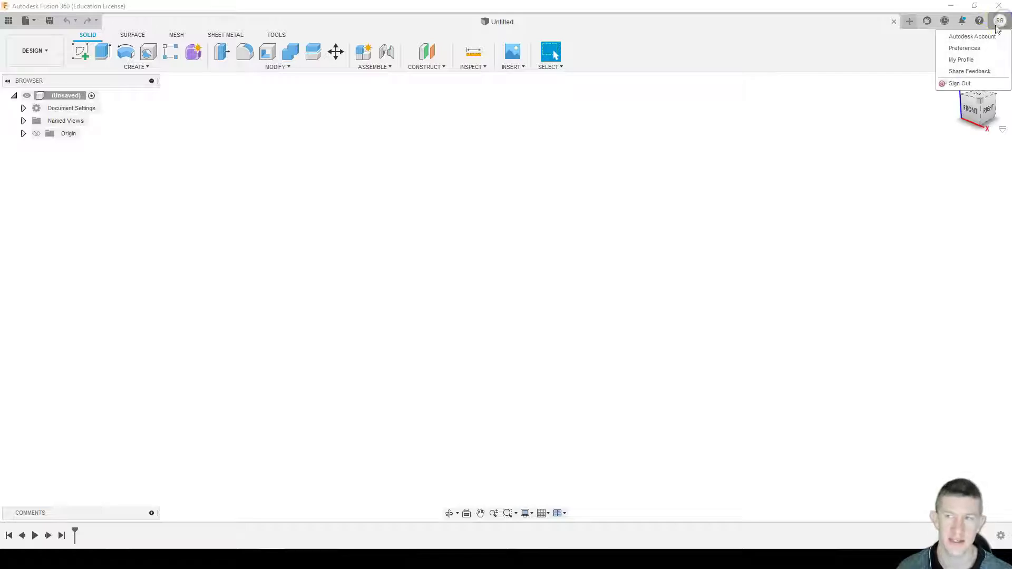
left_click(970, 48)
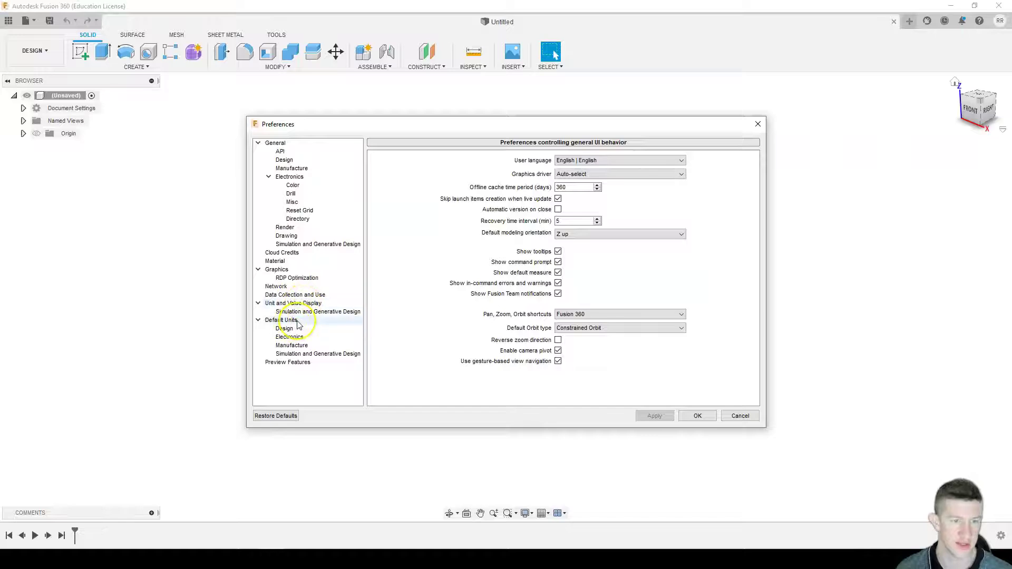
left_click(291, 331)
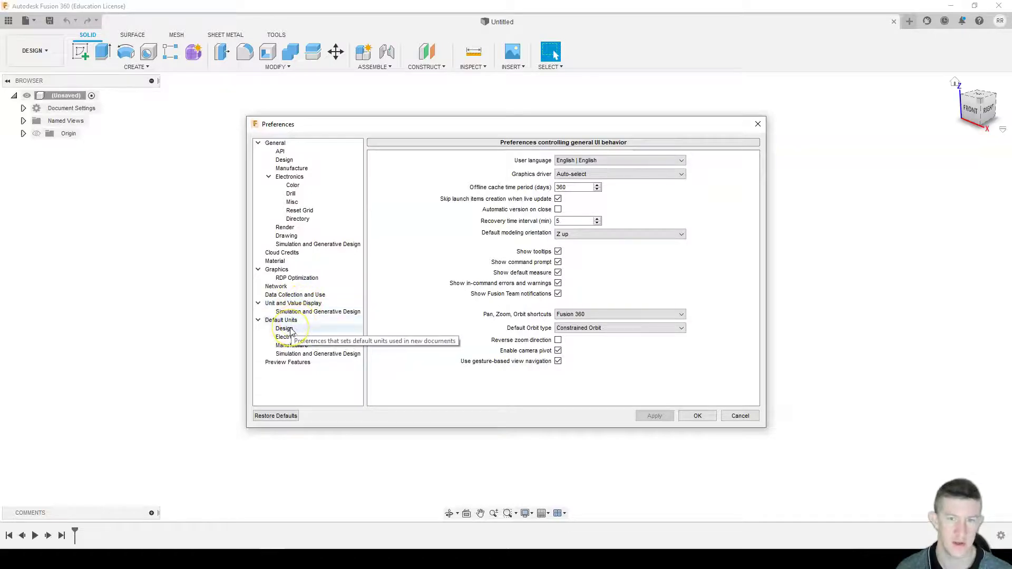
left_click(292, 330)
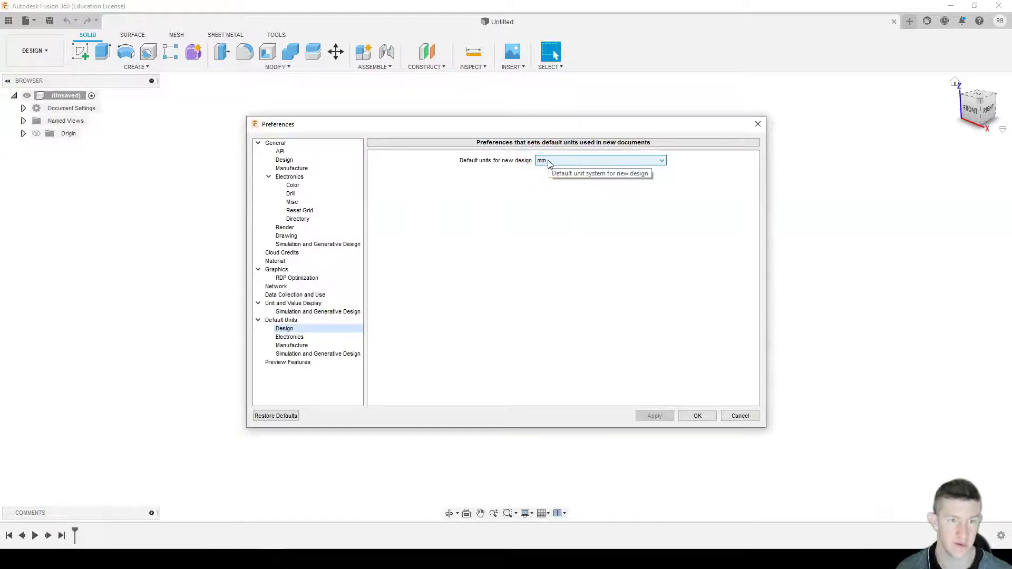
left_click(301, 337)
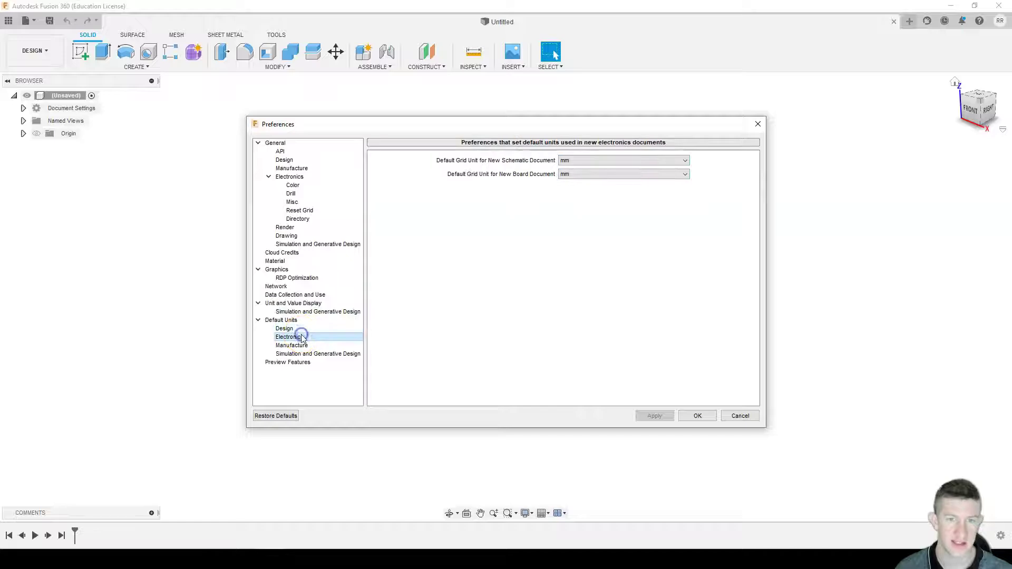
left_click(300, 346)
left_click(305, 329)
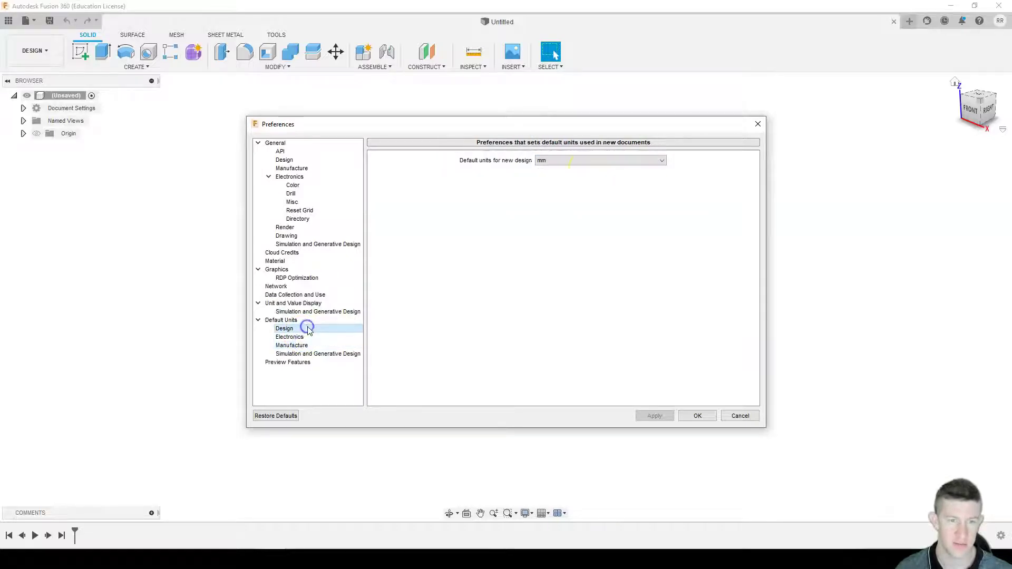
left_click(603, 160)
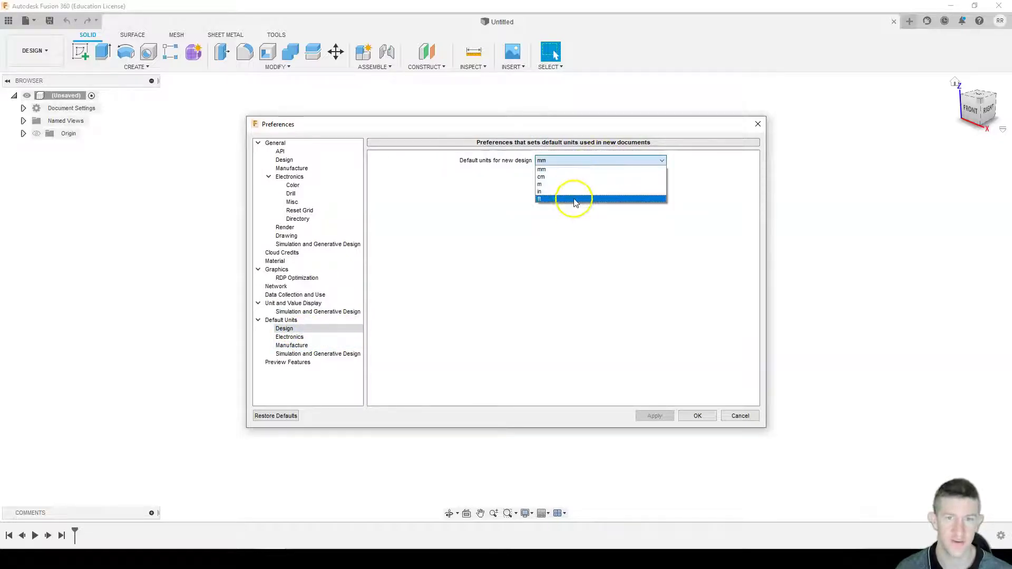
left_click(584, 170)
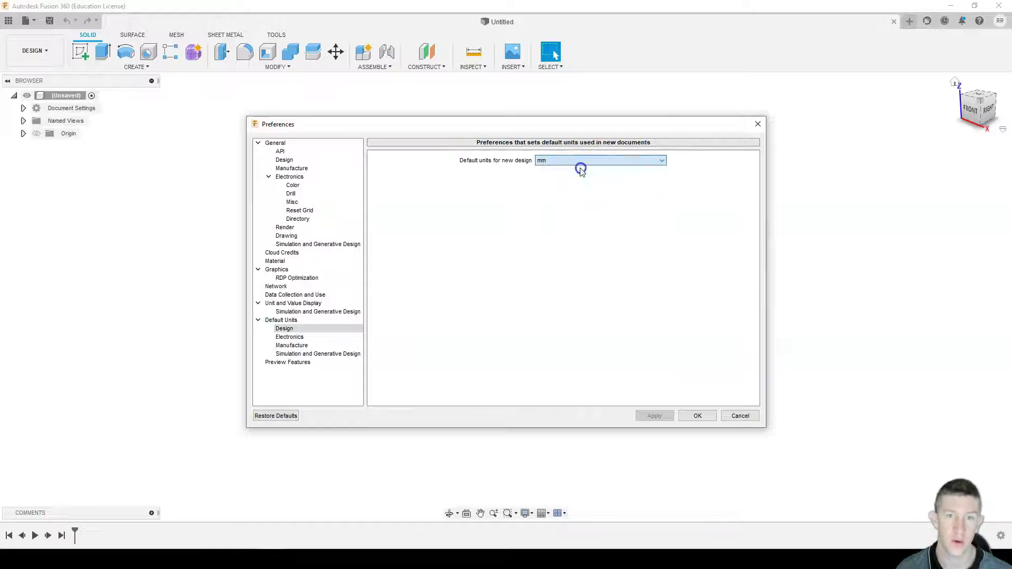
left_click(549, 160)
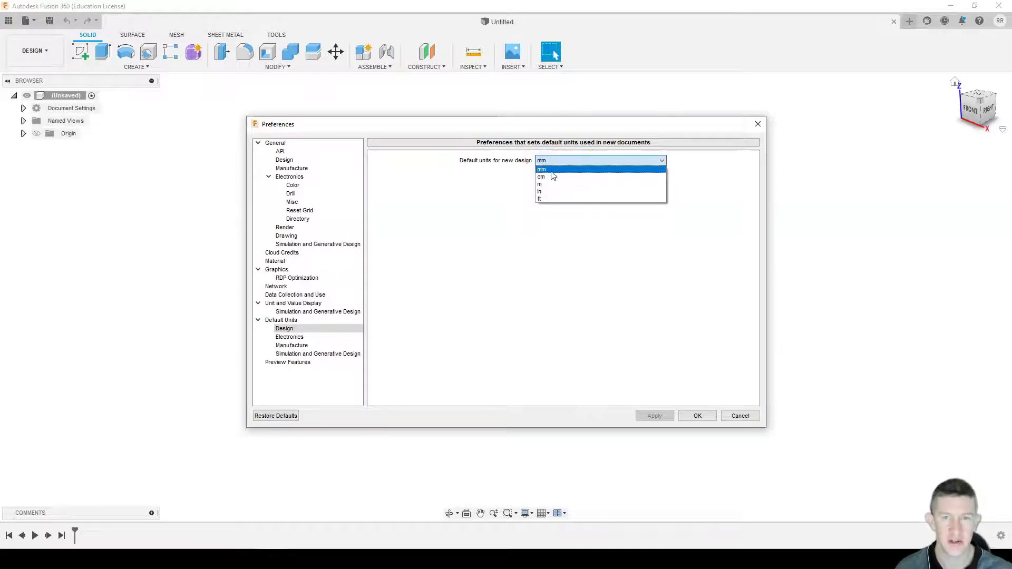
left_click(550, 169)
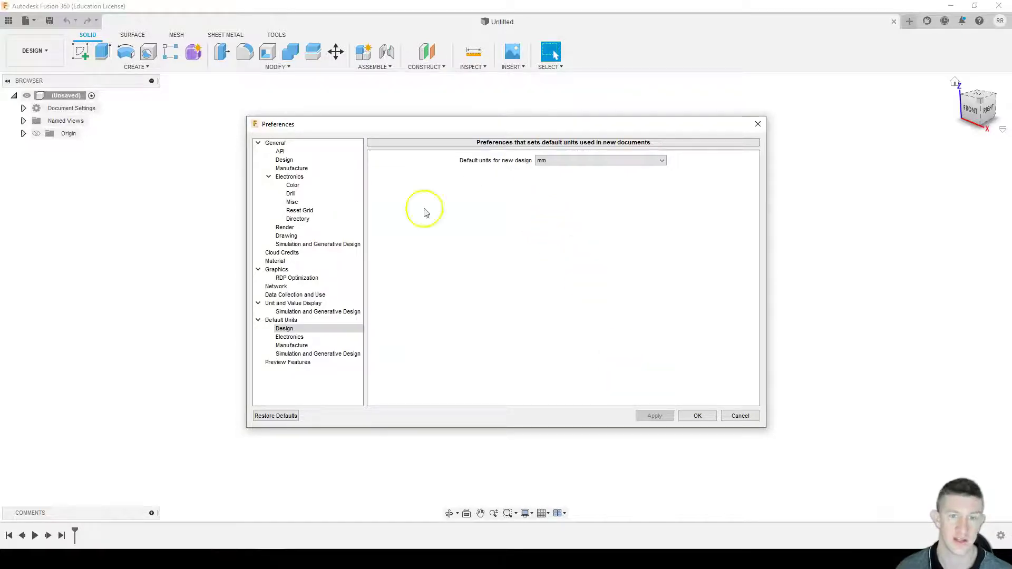
Check the default units for Electronics, Manufacture, and Simulation and Generative Design, and accept the preferences.
left_click(289, 337)
left_click(292, 346)
left_click(298, 354)
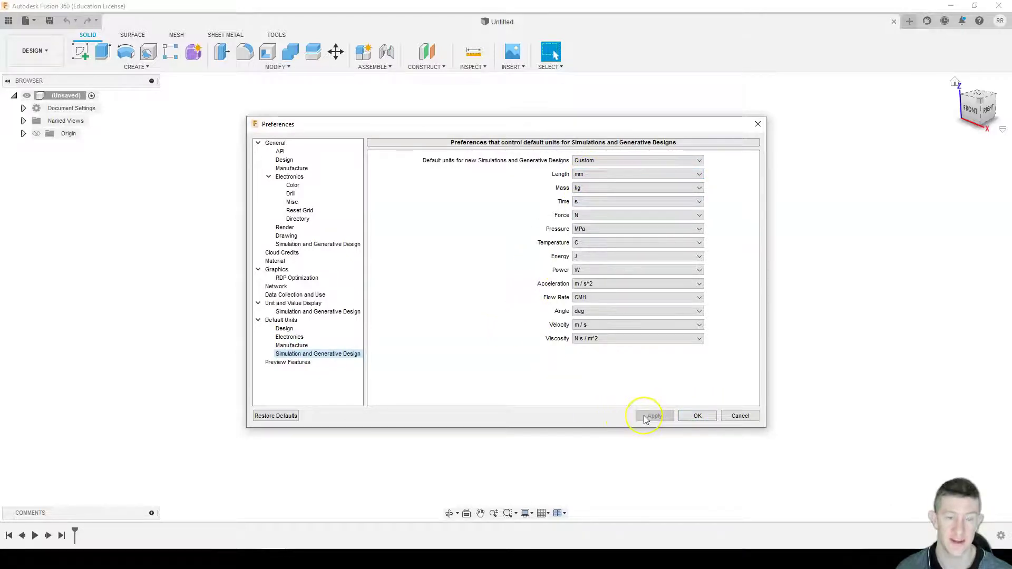
left_click(700, 417)
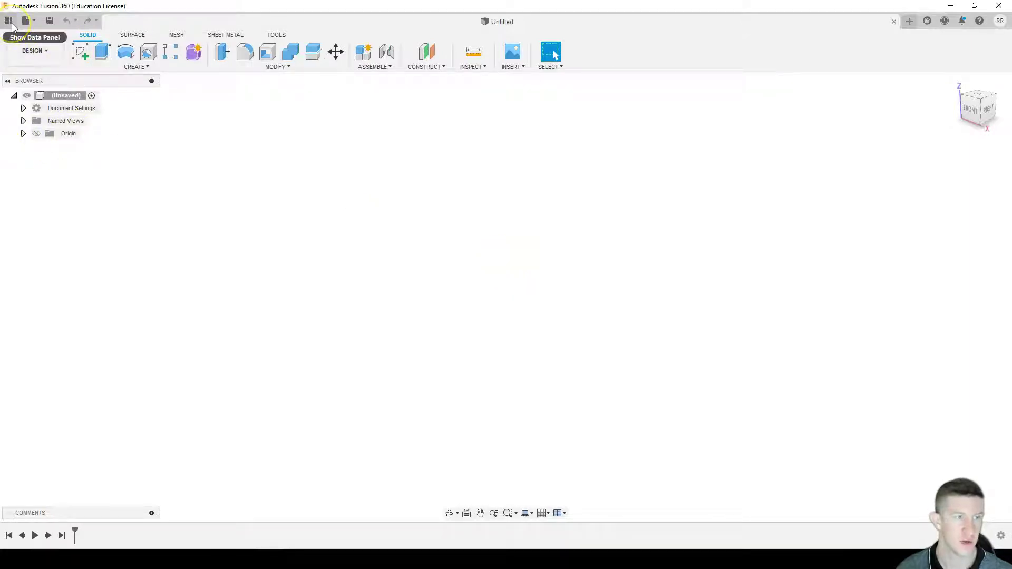
Zoom in and out on the dice button disc and pan it to examine its arrow cutouts.
left_click(717, 263)
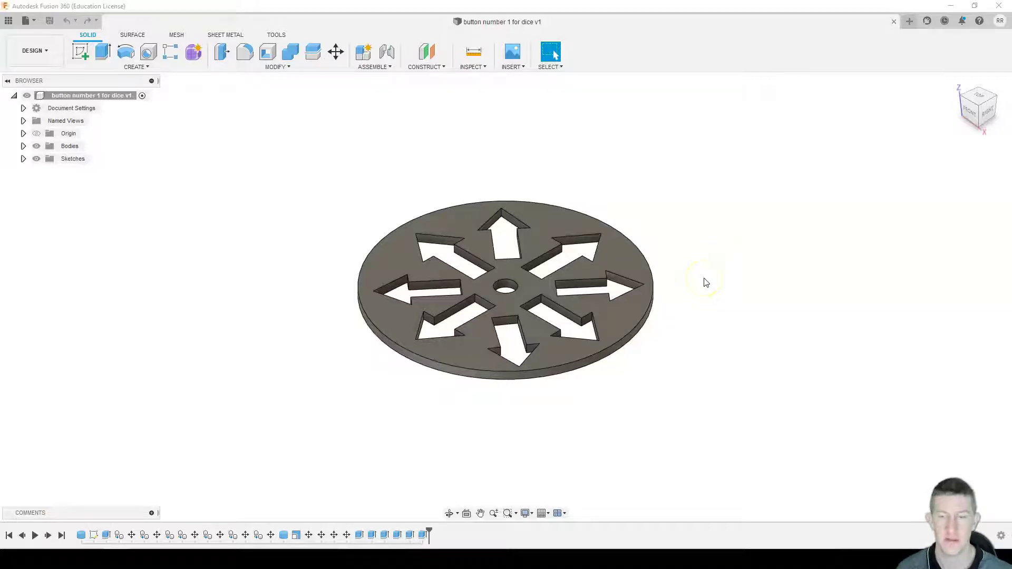
scroll(706, 283, "down", 4)
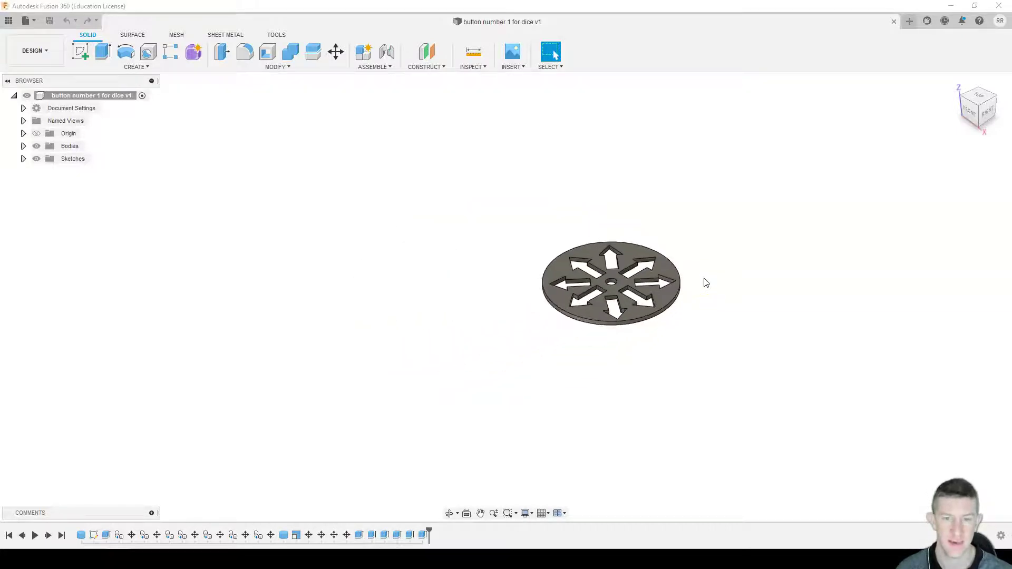
scroll(706, 283, "up", 8)
scroll(661, 290, "down", 3)
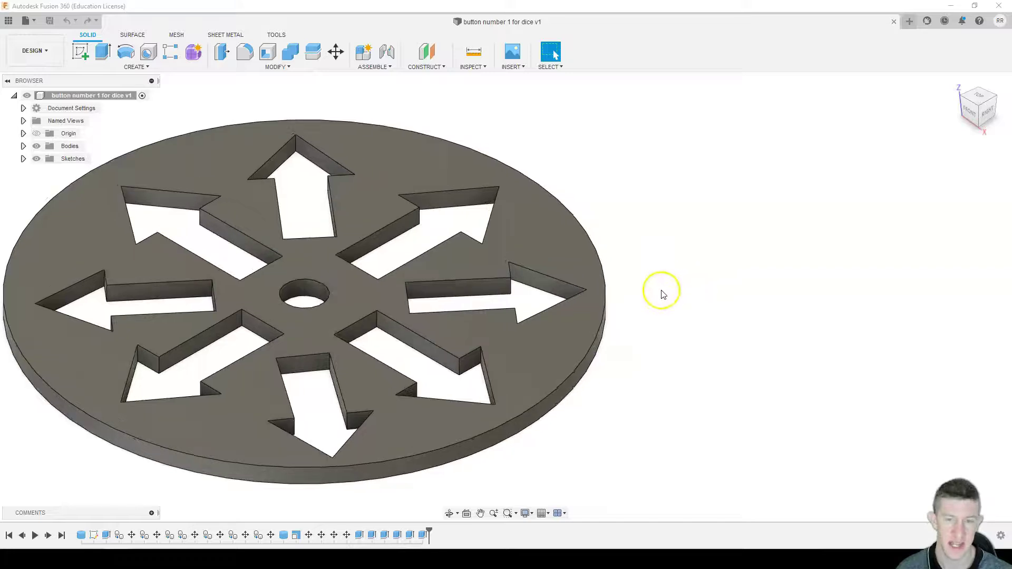
scroll(663, 294, "down", 1)
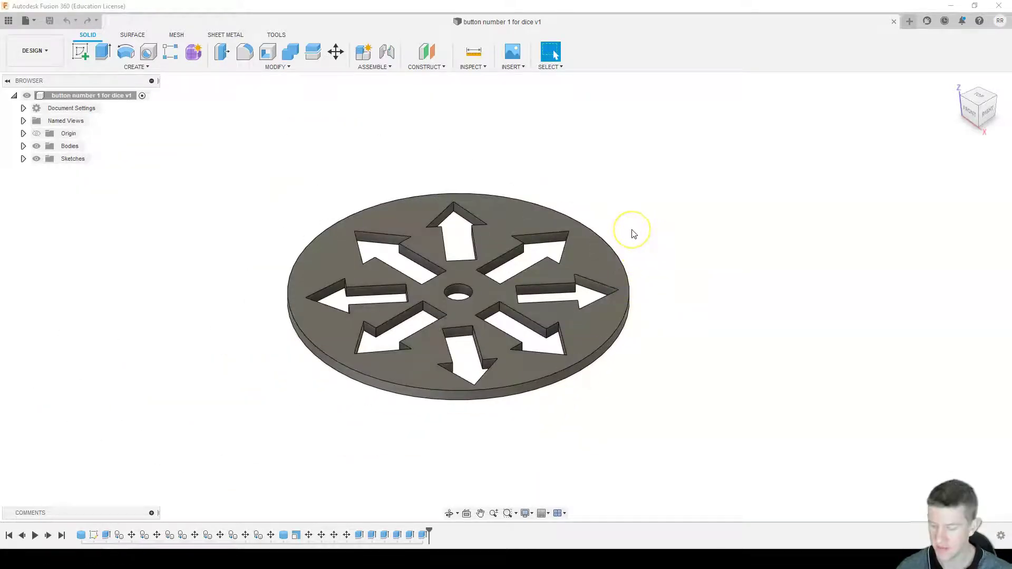
middle_click_drag(634, 234, 686, 213)
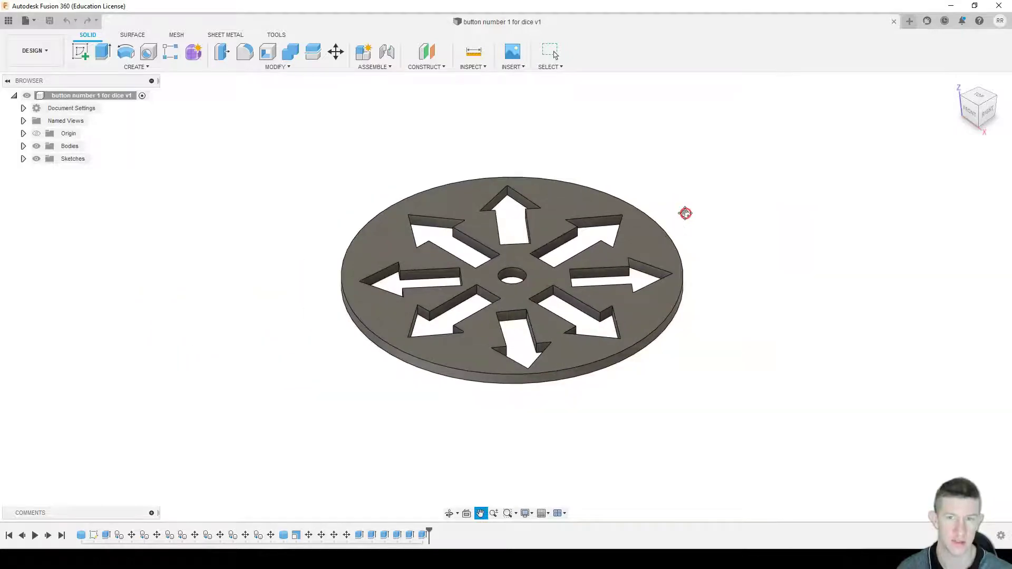
middle_click_drag(355, 188, 375, 195)
key("Escape")
Orbit around the disc to examine its thickness and arrow cutouts from several angles.
mouse_move(727, 221)
middle_mouse_down("shift")
mouse_move(707, 203)
mouse_move(710, 211)
middle_mouse_up("shift")
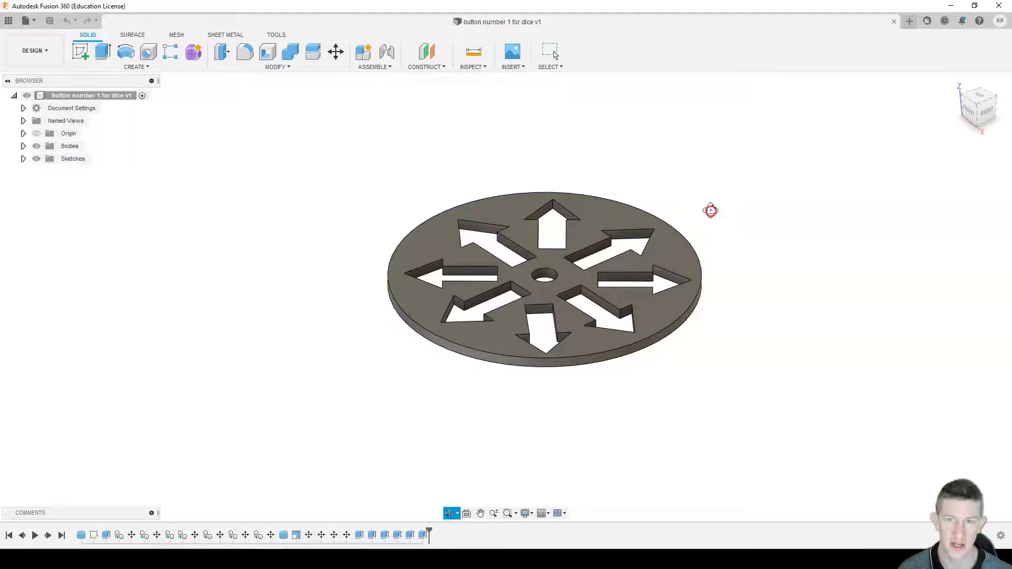
middle_click_drag(711, 211, 732, 219, "shift")
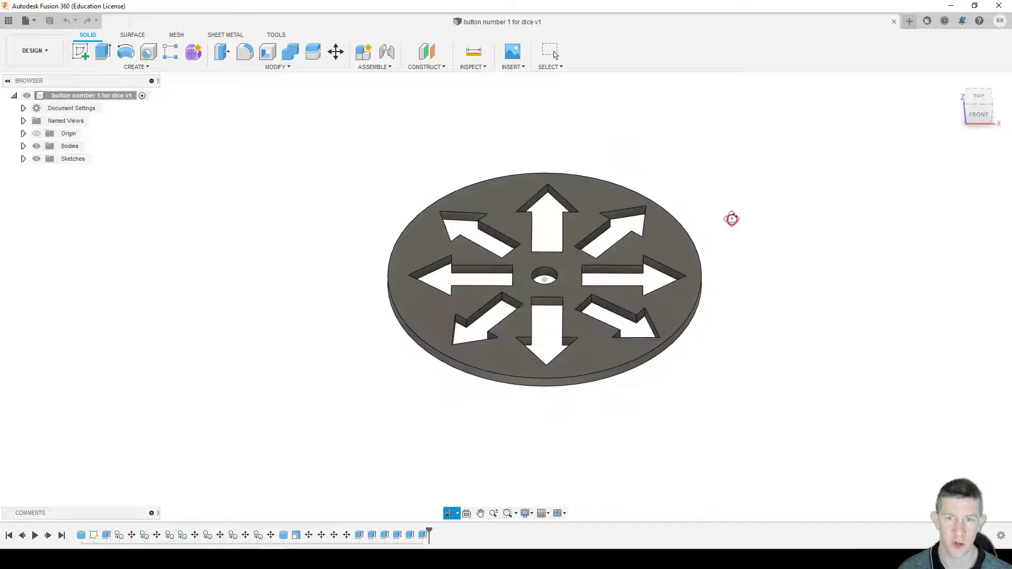
key("Escape")
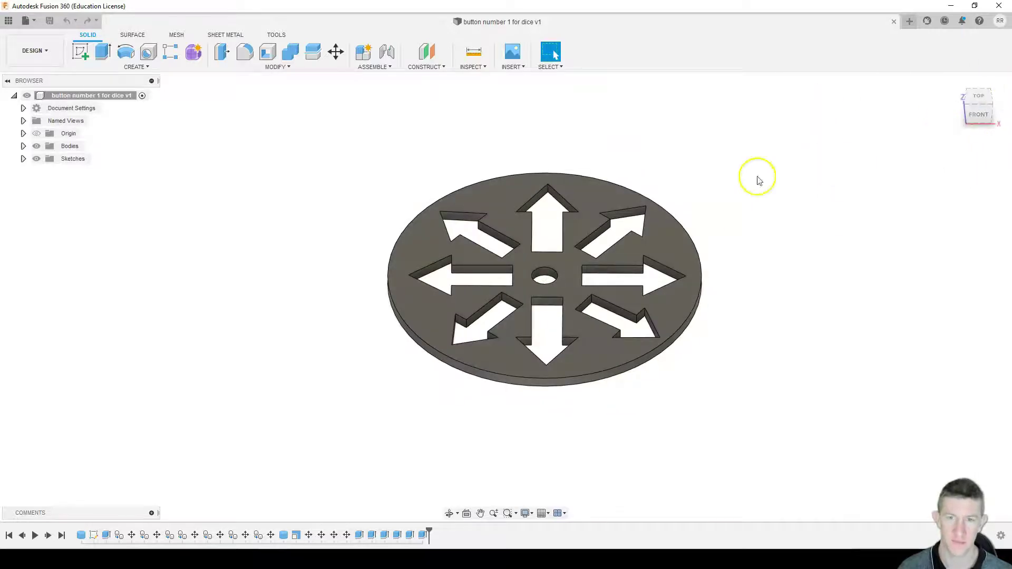
middle_click_drag(624, 277, 644, 282, "shift")
key("Escape")
Inspect the disc in the standard front and top views, tilting it between them.
left_click(975, 145)
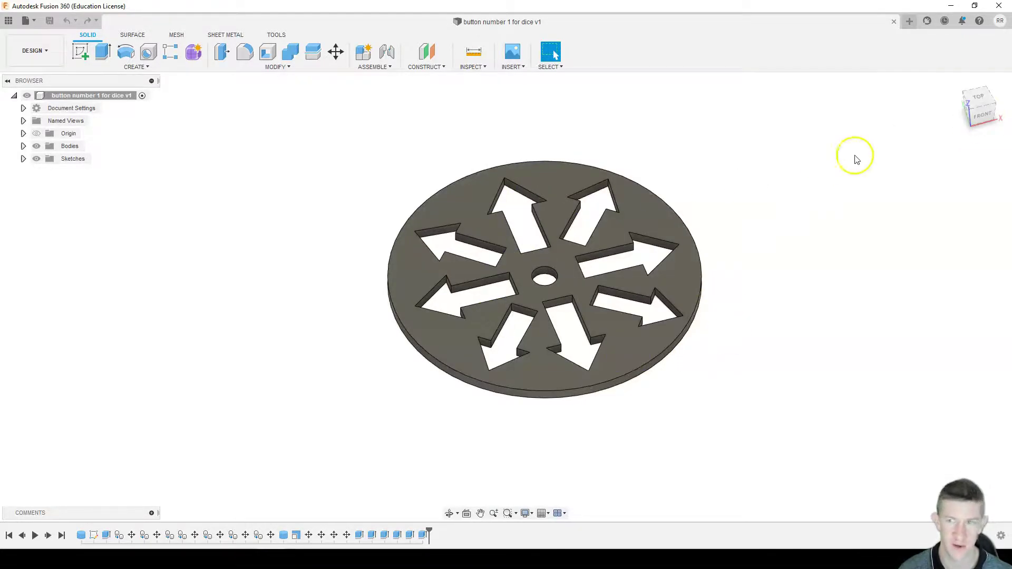
left_click(982, 115)
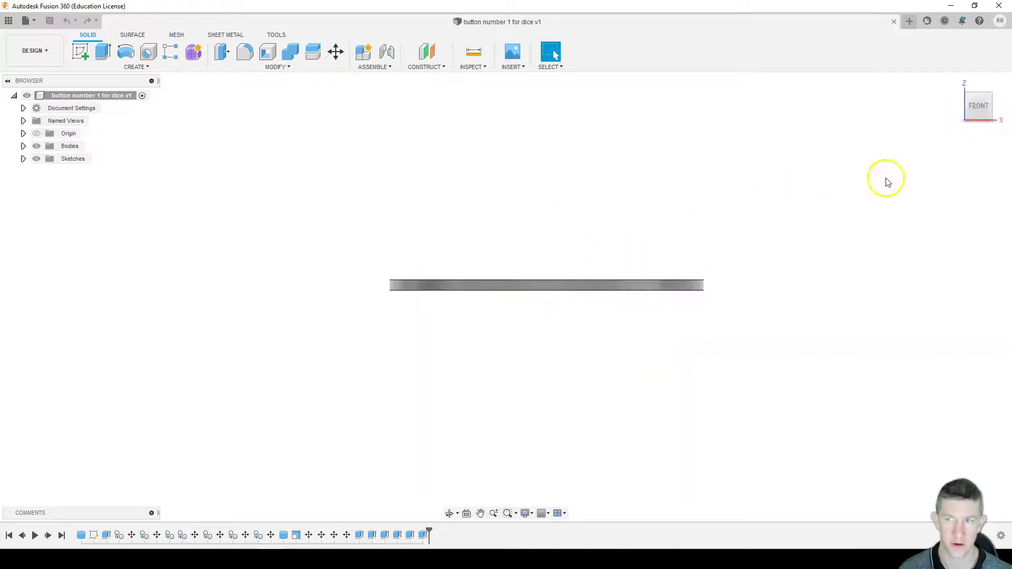
middle_click_drag(862, 179, 861, 204, "shift")
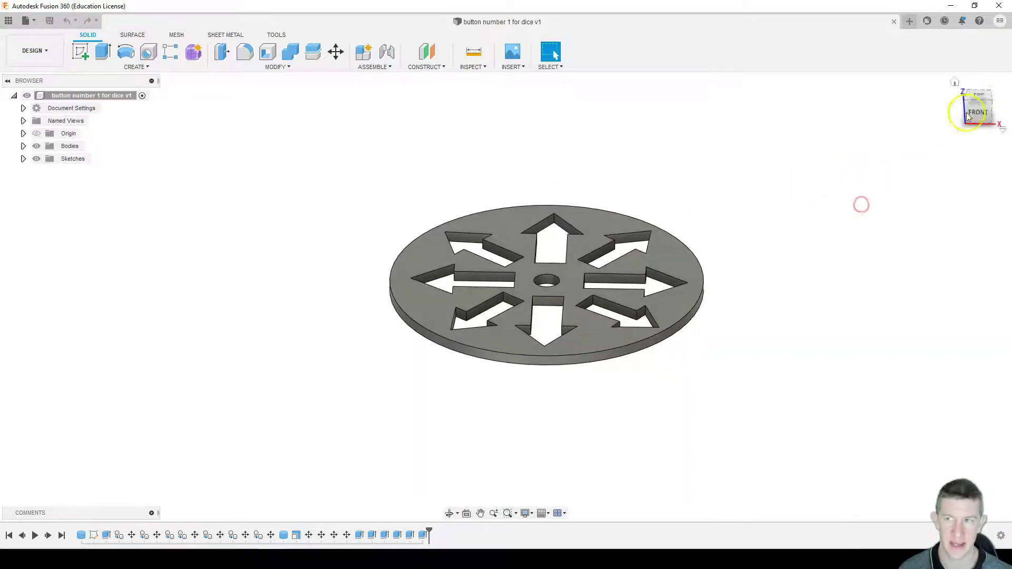
left_click(978, 98)
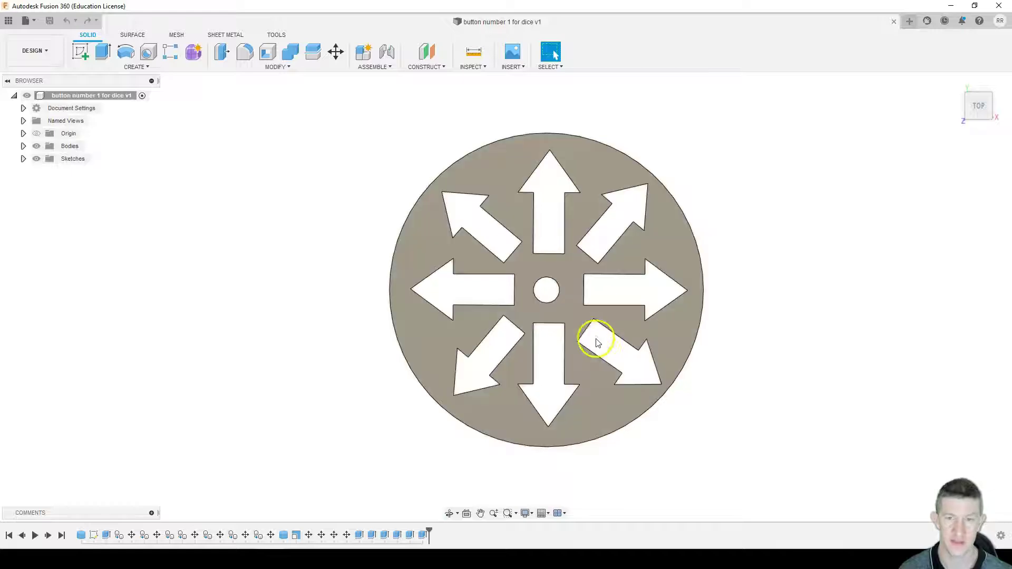
middle_click_drag(697, 323, 694, 317, "shift")
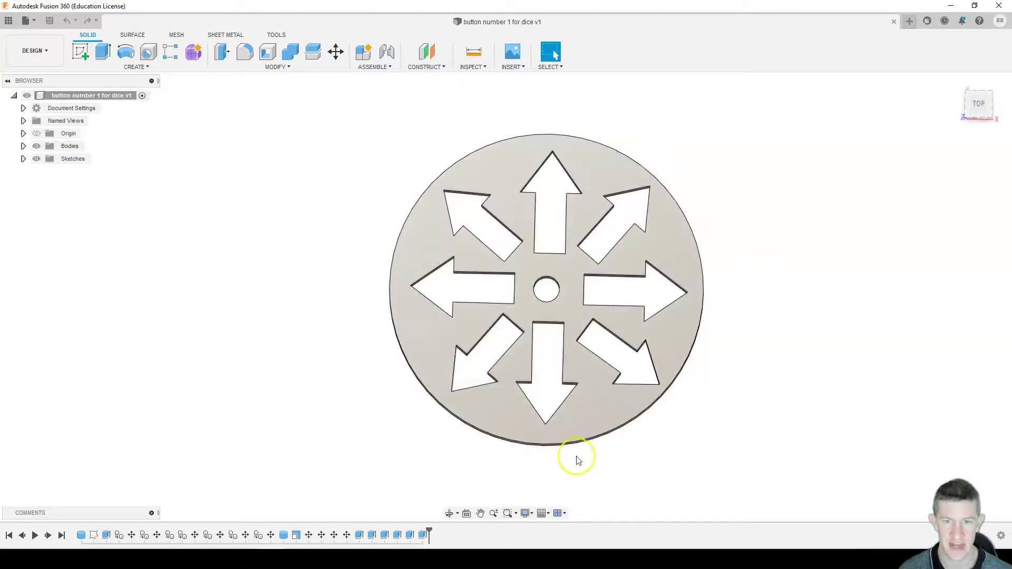
left_click(982, 107)
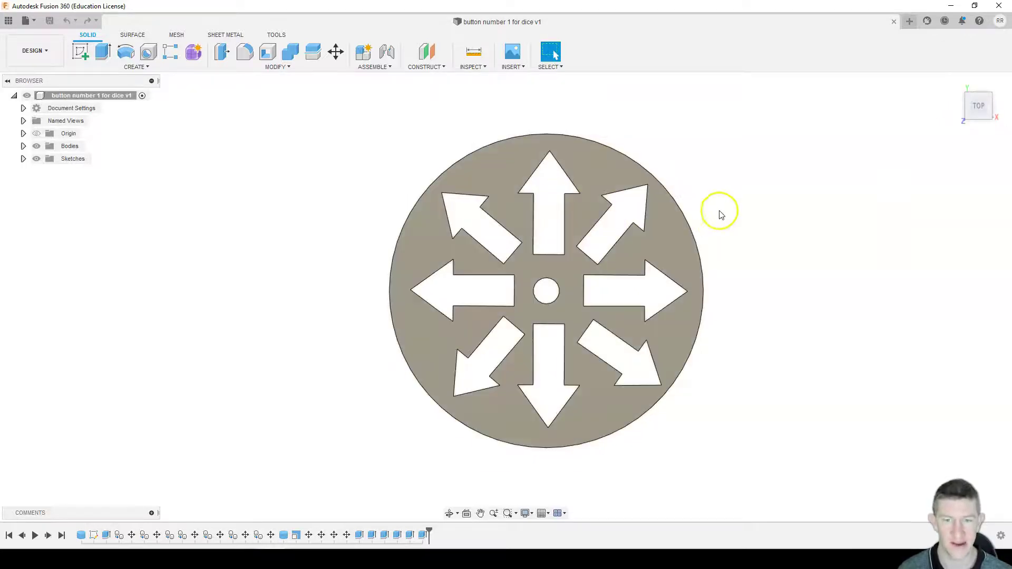
Zoom and tilt the disc, and inspect it from the top-front edge and top-front-right corner orientations.
scroll(852, 211, "up", 2)
scroll(791, 232, "down", 4)
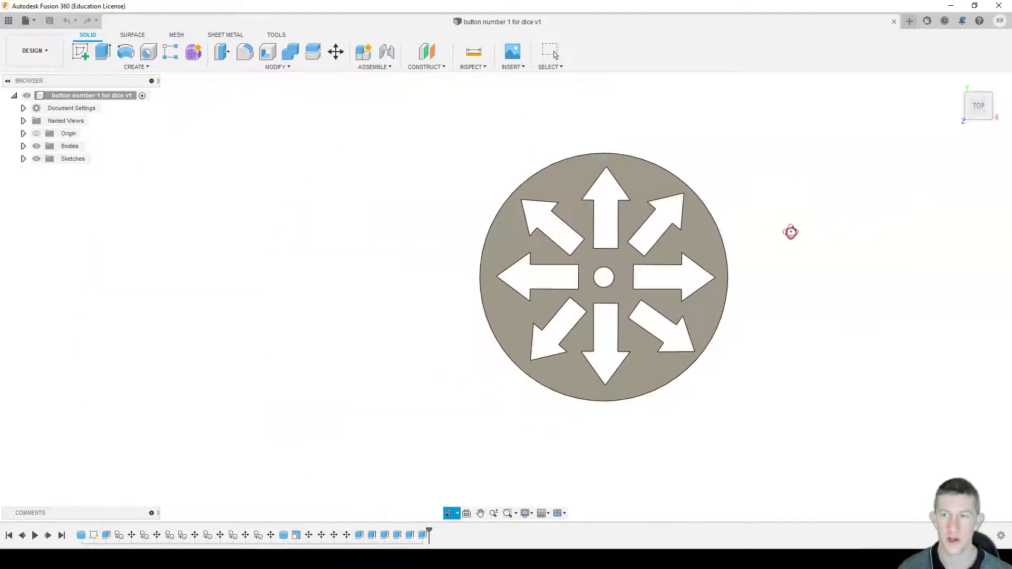
left_click_drag(791, 232, 794, 222)
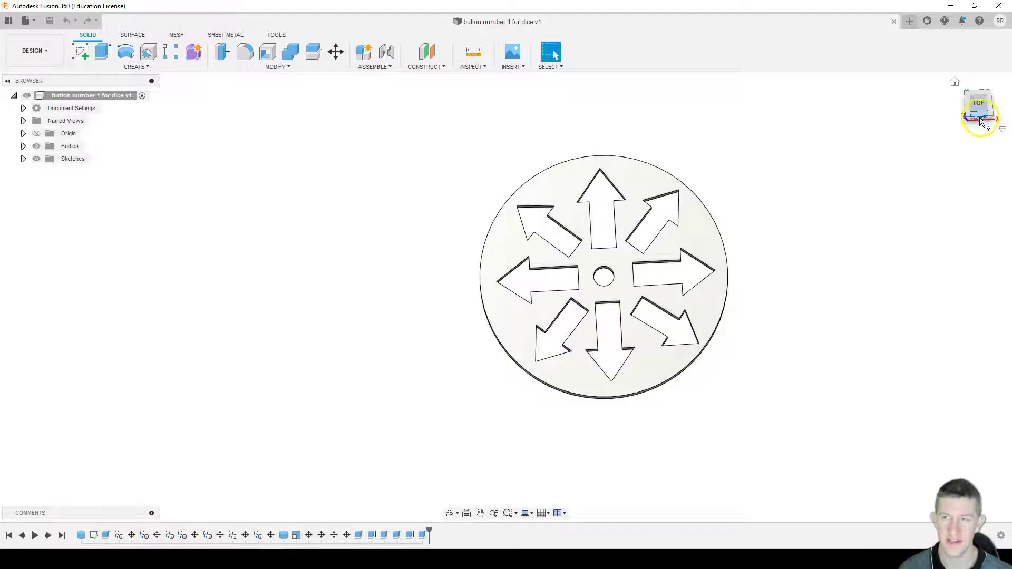
middle_click_drag(843, 174, 840, 158, "shift")
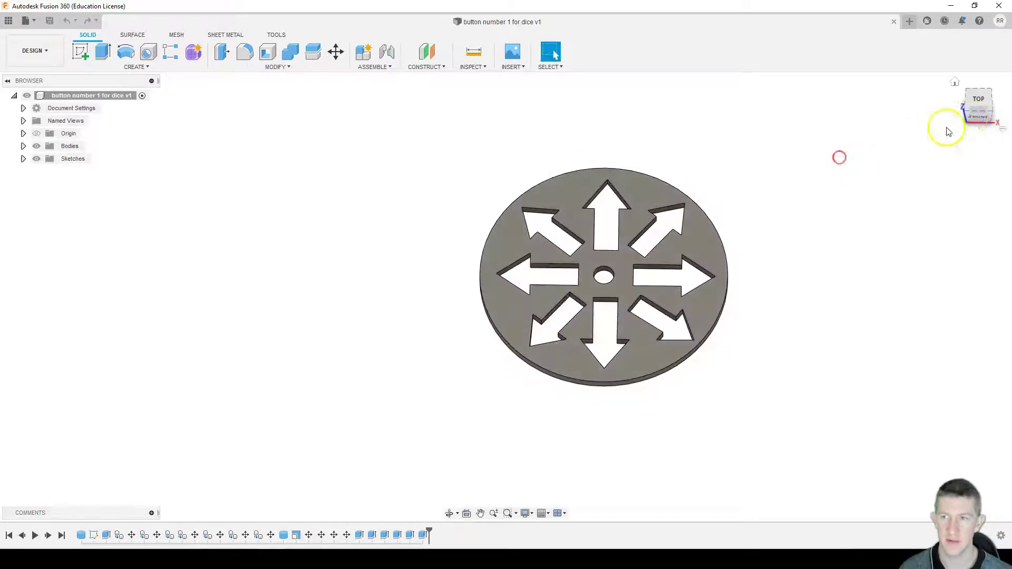
left_click(979, 112)
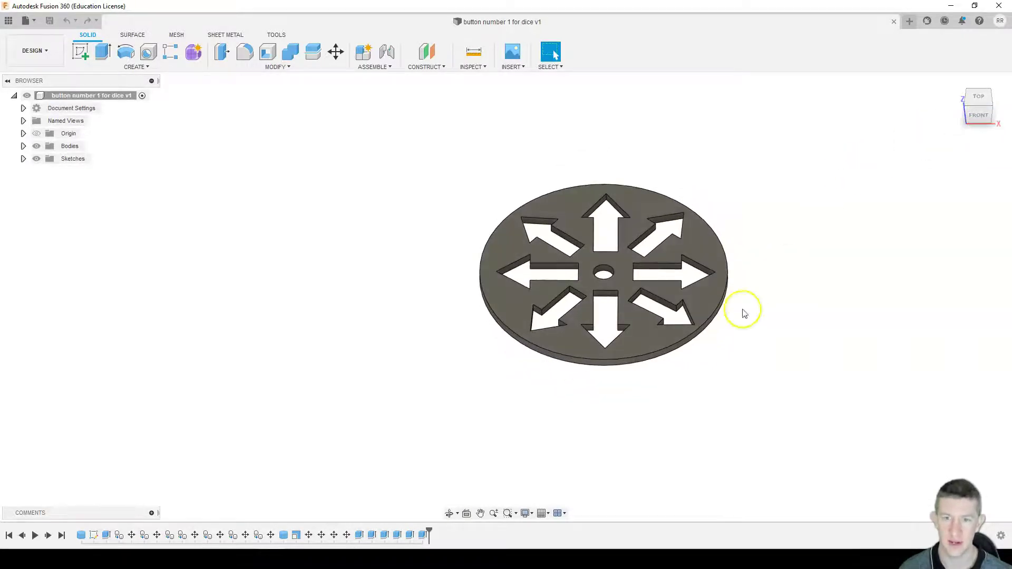
left_click(991, 118)
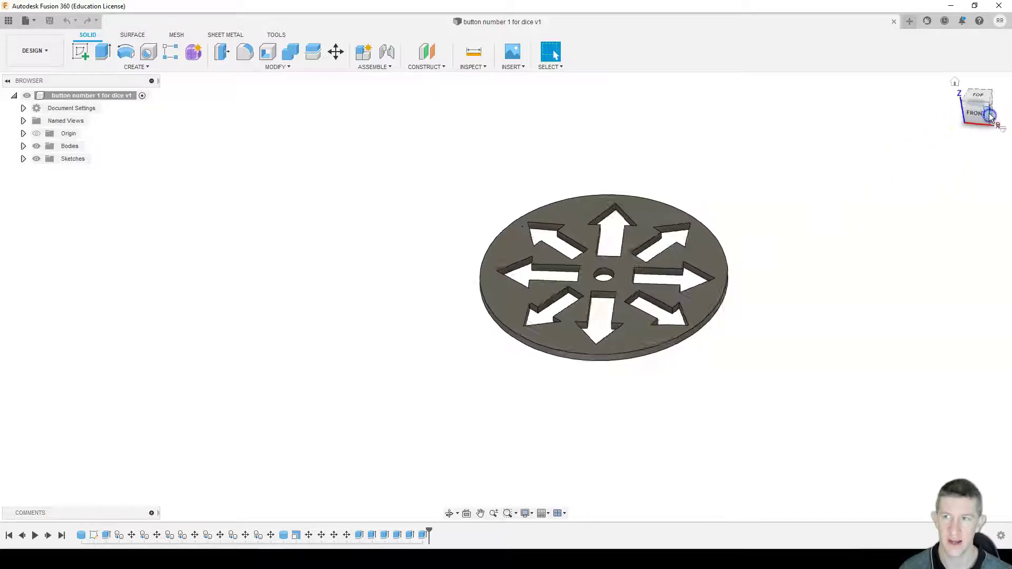
left_click(979, 96)
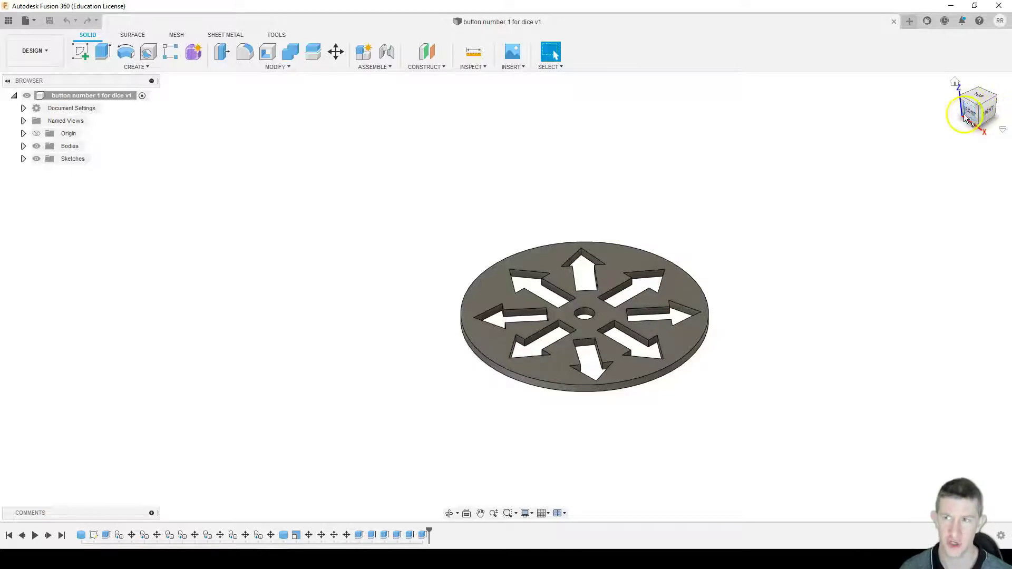
Rotate the disc to a low side angle and back to a raised view showing its upper face.
mouse_move(970, 115)
left_mouse_down()
mouse_move(979, 103)
mouse_move(928, 127)
mouse_move(984, 103)
mouse_move(924, 106)
mouse_move(1011, 106)
mouse_move(980, 116)
mouse_move(1010, 123)
mouse_move(980, 98)
mouse_move(988, 70)
mouse_move(971, 109)
left_mouse_up()
mouse_move(16, 106)
middle_mouse_down("shift")
mouse_move(1006, 102)
mouse_move(989, 72)
mouse_move(113, 71)
mouse_move(271, 92)
mouse_move(79, 97)
mouse_move(186, 82)
middle_mouse_up("shift")
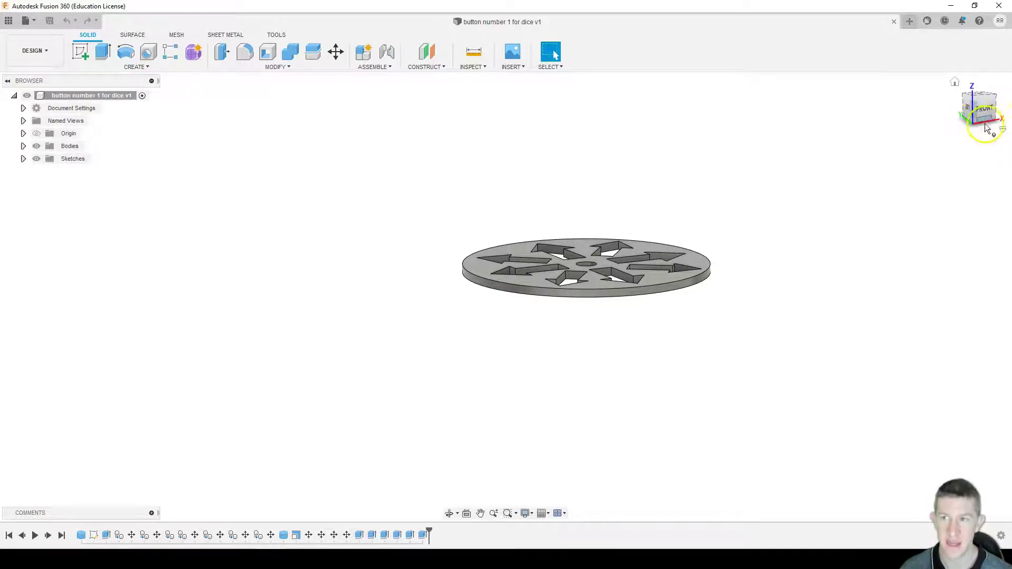
scroll(630, 246, "down", 2)
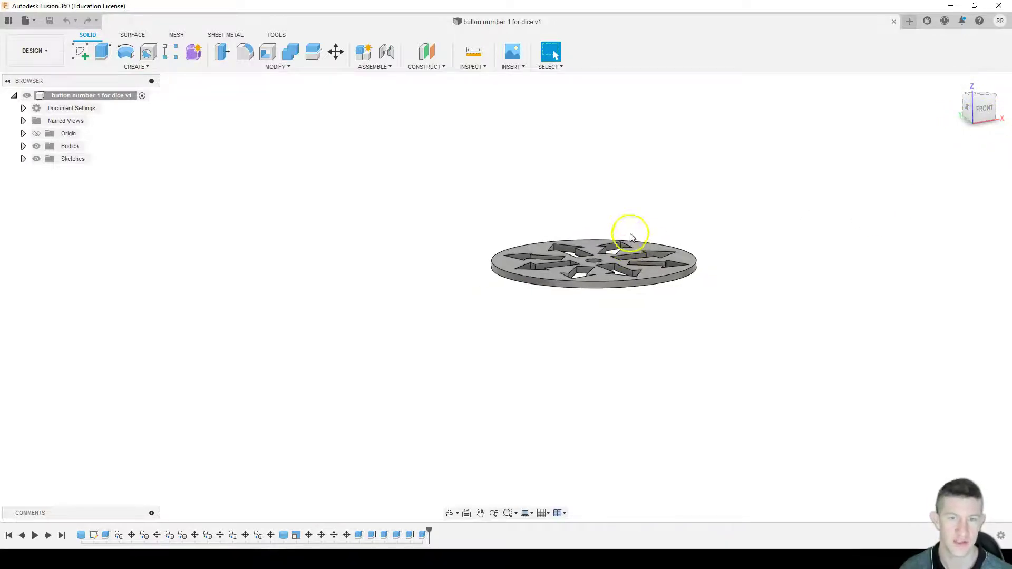
middle_click_drag(757, 225, 686, 252, "shift")
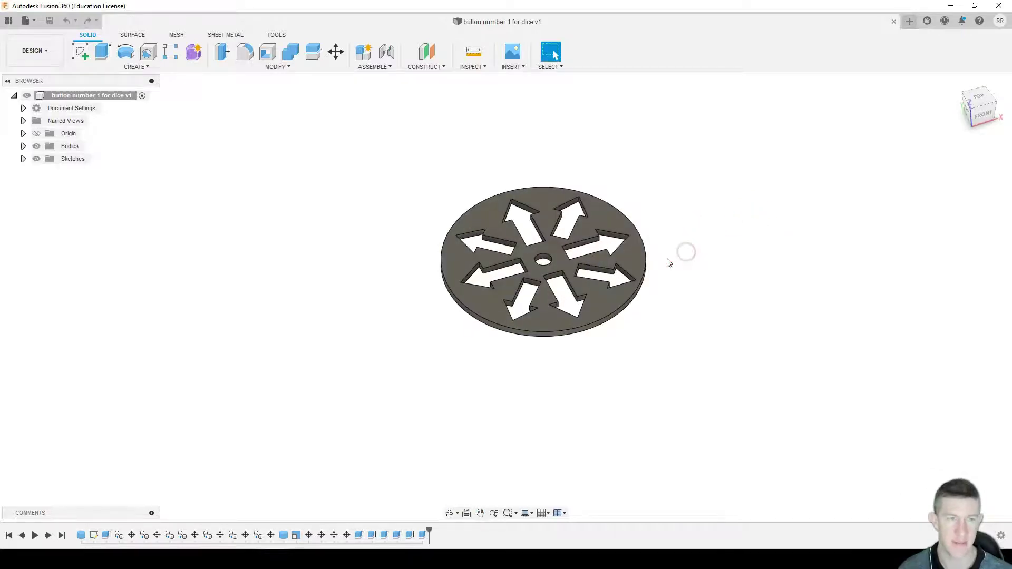
Expand the Bodies and Sketches folders, and hide Body1 and show it again to check which part it is.
left_click(23, 146)
left_click(23, 298)
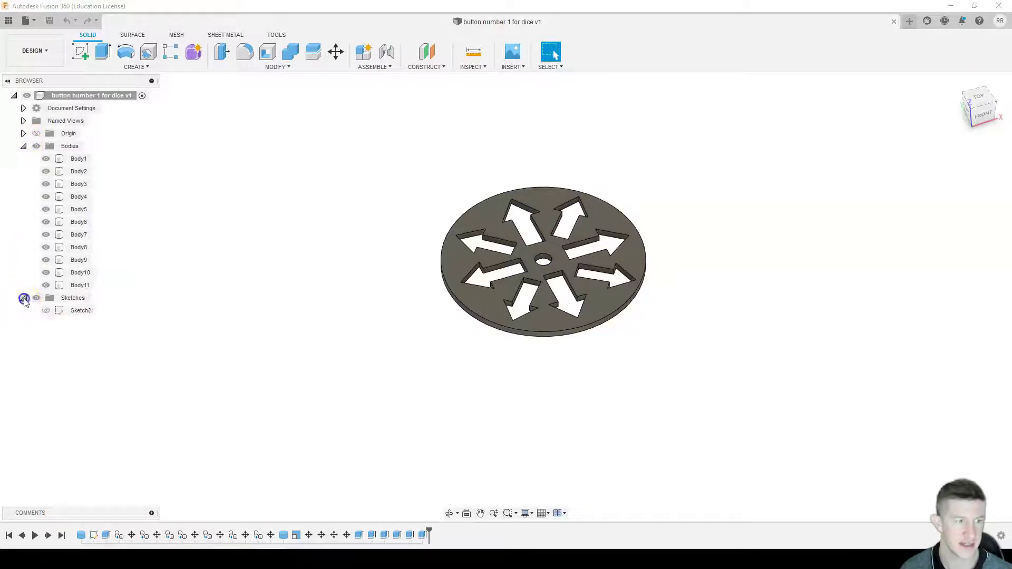
left_click(80, 160)
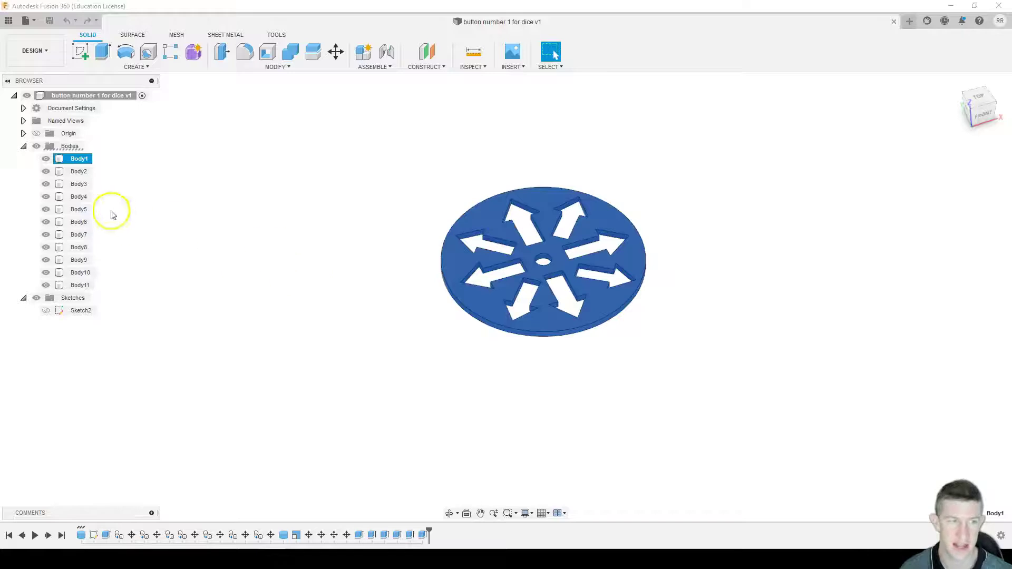
left_click(46, 159)
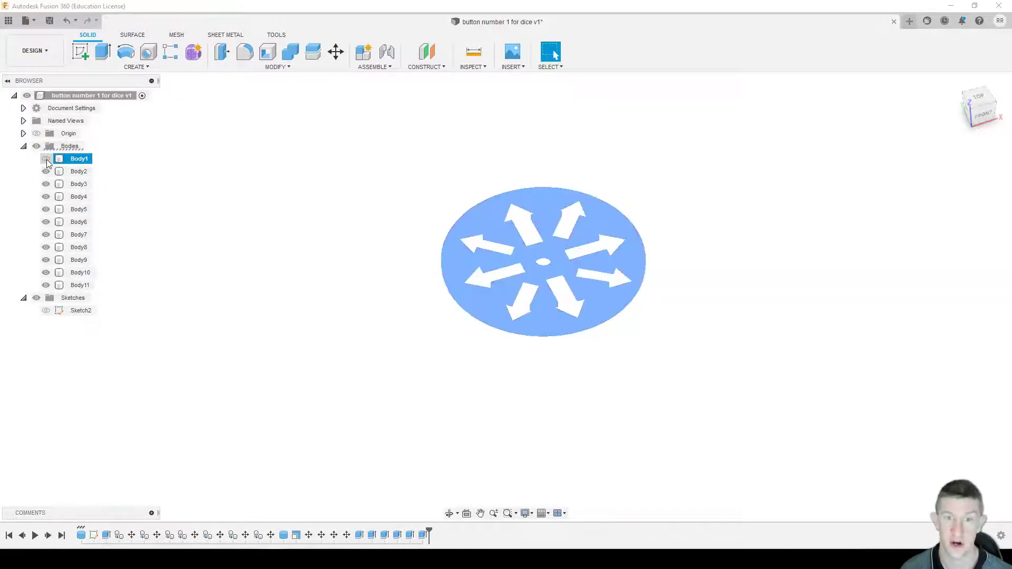
left_click(48, 160)
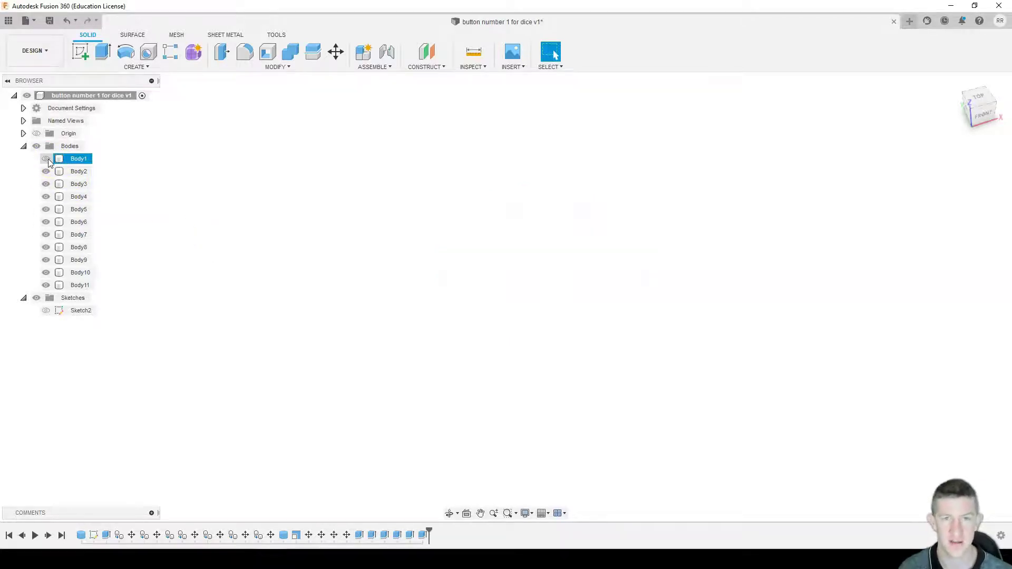
left_click(46, 159)
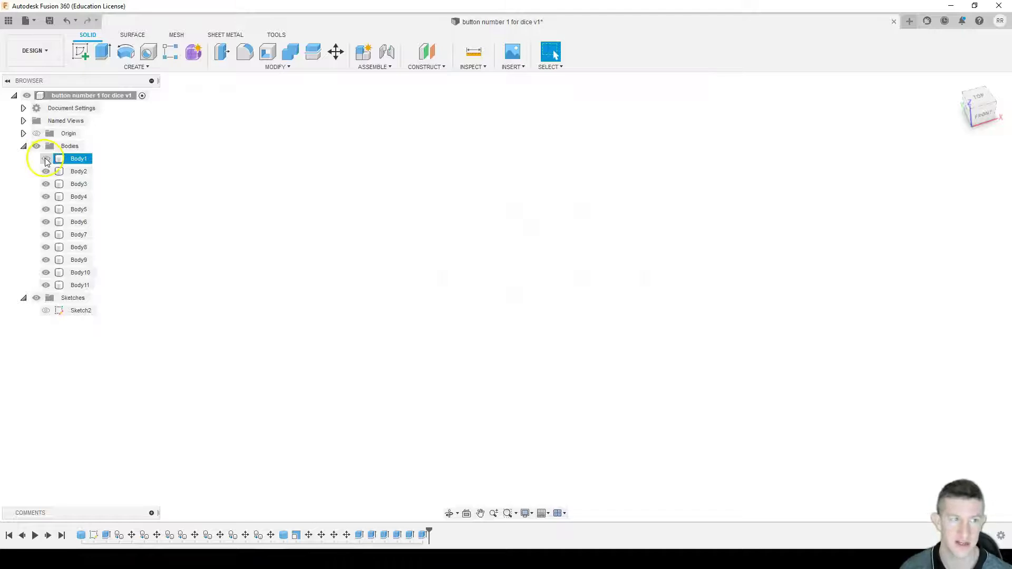
left_click(46, 159)
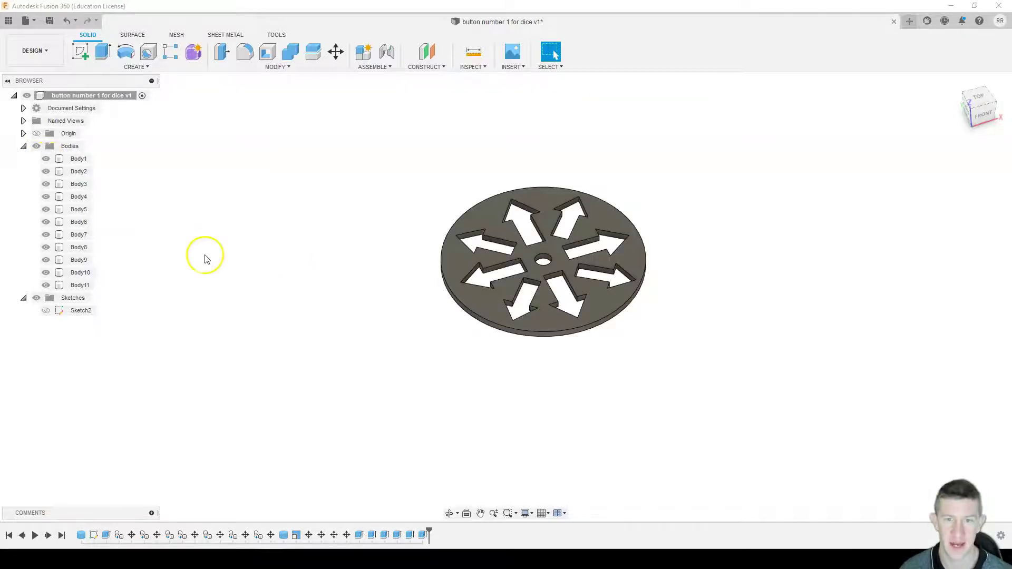
Rename Body1 as "disc".
left_click(78, 161)
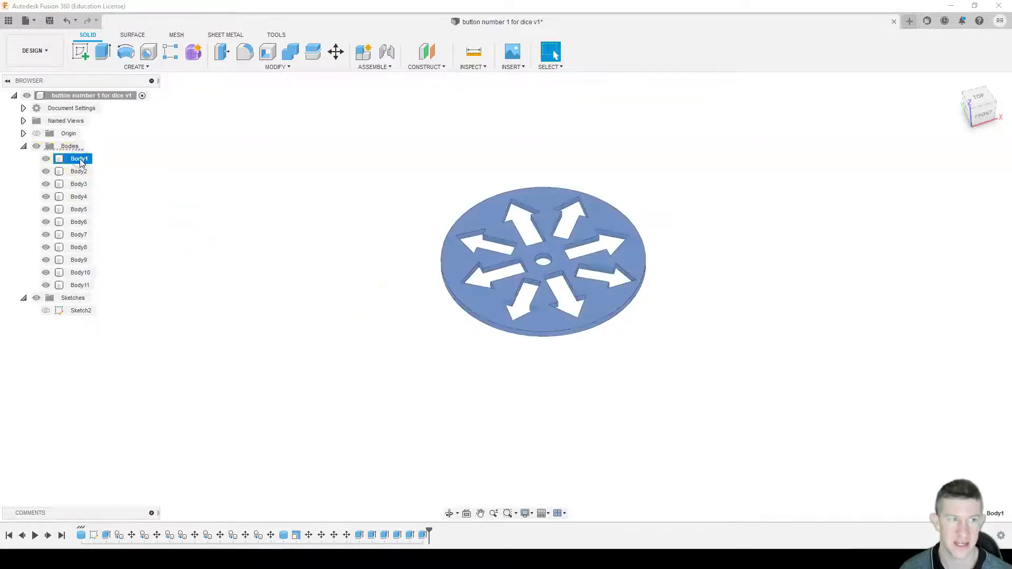
double_click(84, 159)
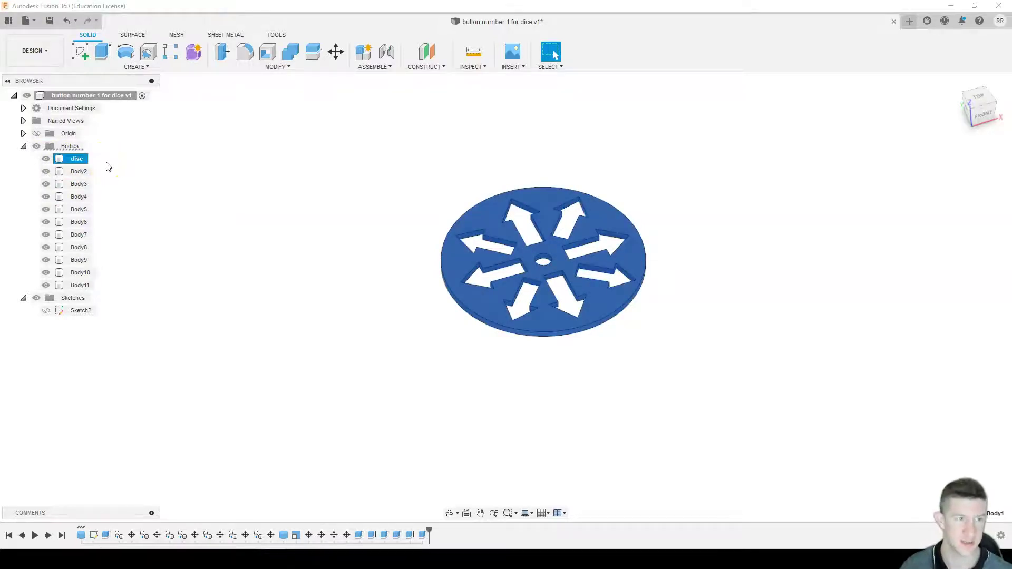
Hide all bodies together and show them again, and collapse the Bodies folder with nothing selected.
left_click(36, 147)
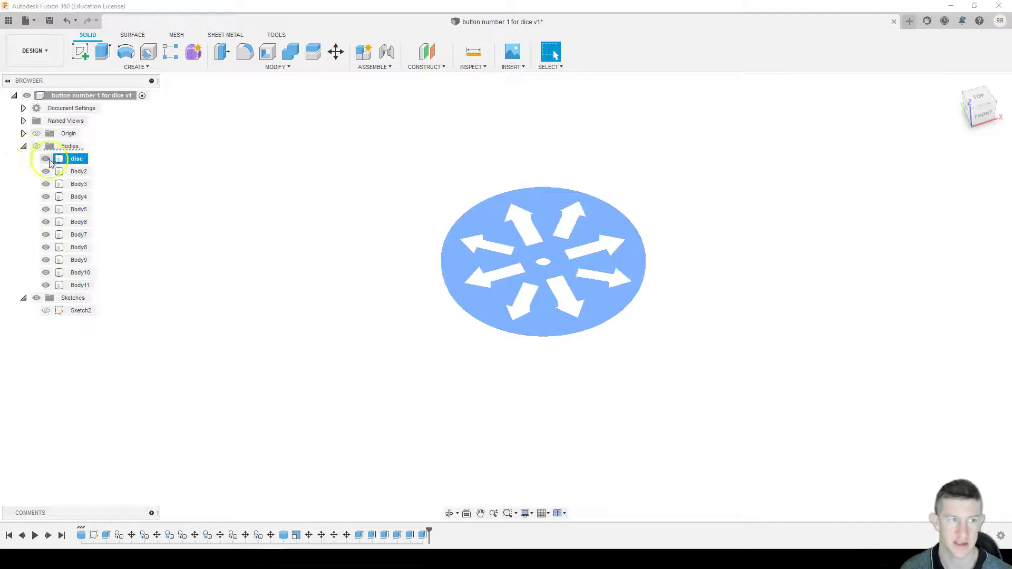
left_click(37, 146)
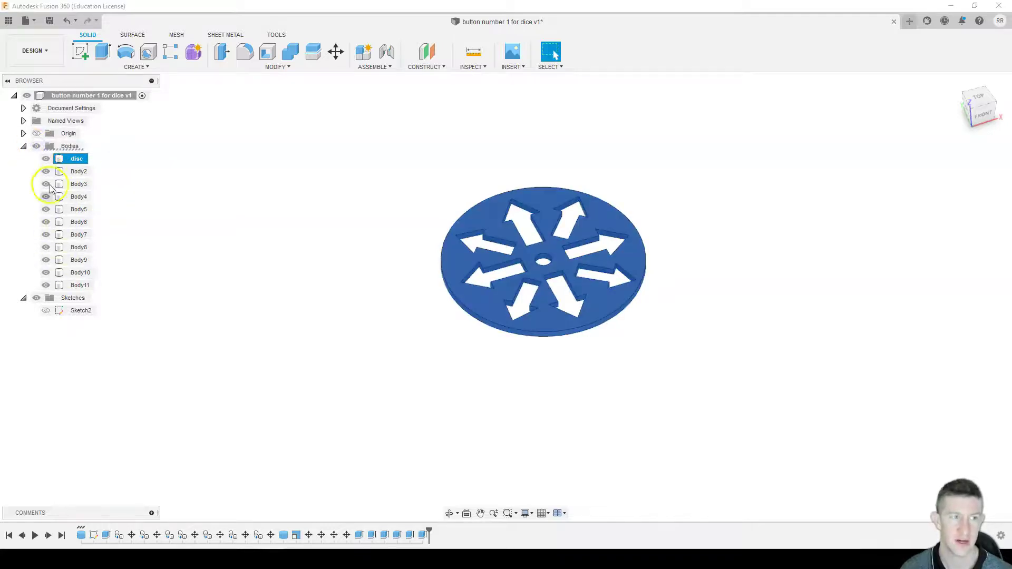
left_click(24, 147)
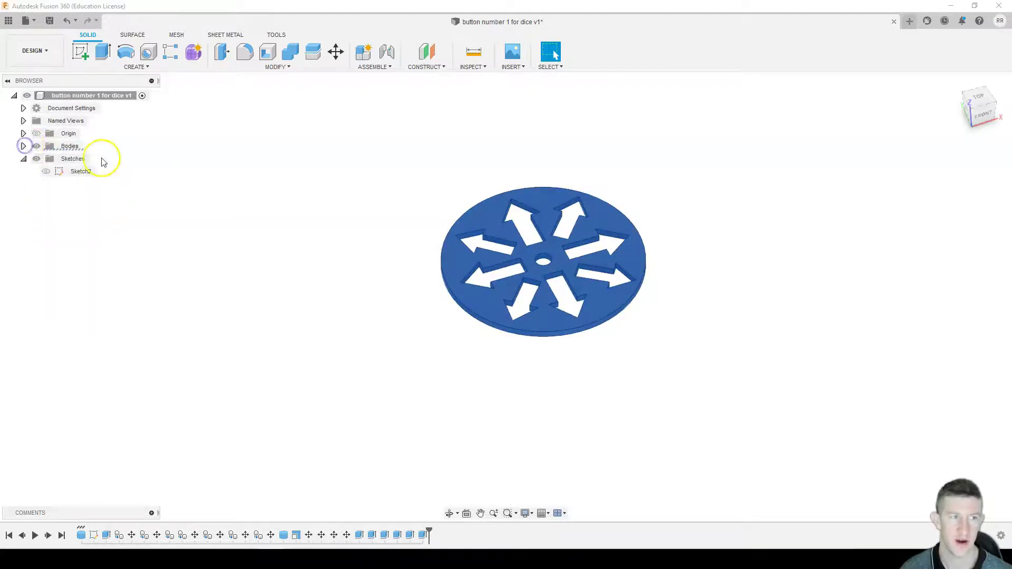
left_click(125, 175)
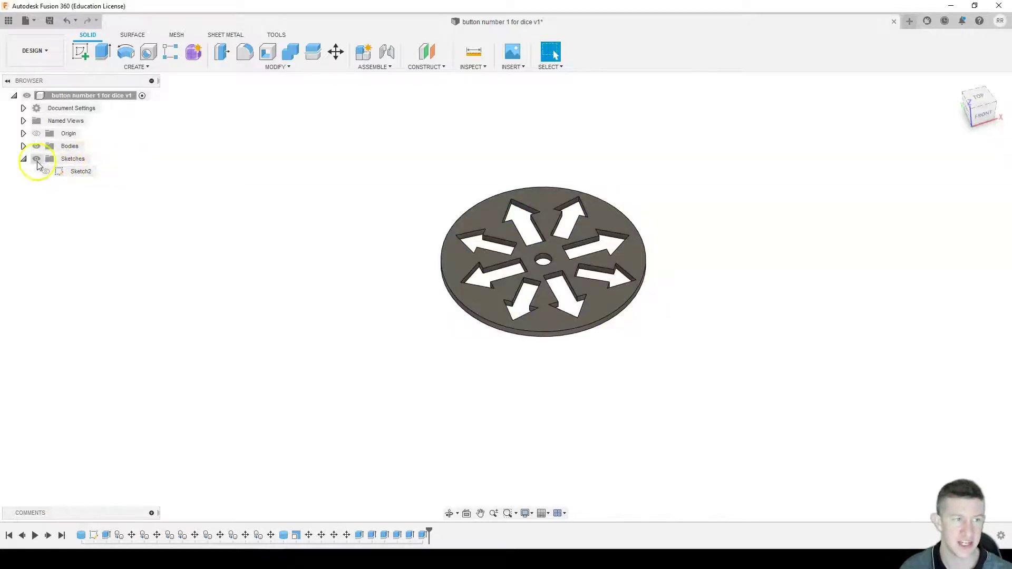
View Sketch2's arrow profile with the bodies hidden, and bring the bodies back with the sketch hidden.
left_click(36, 146)
left_click(46, 171)
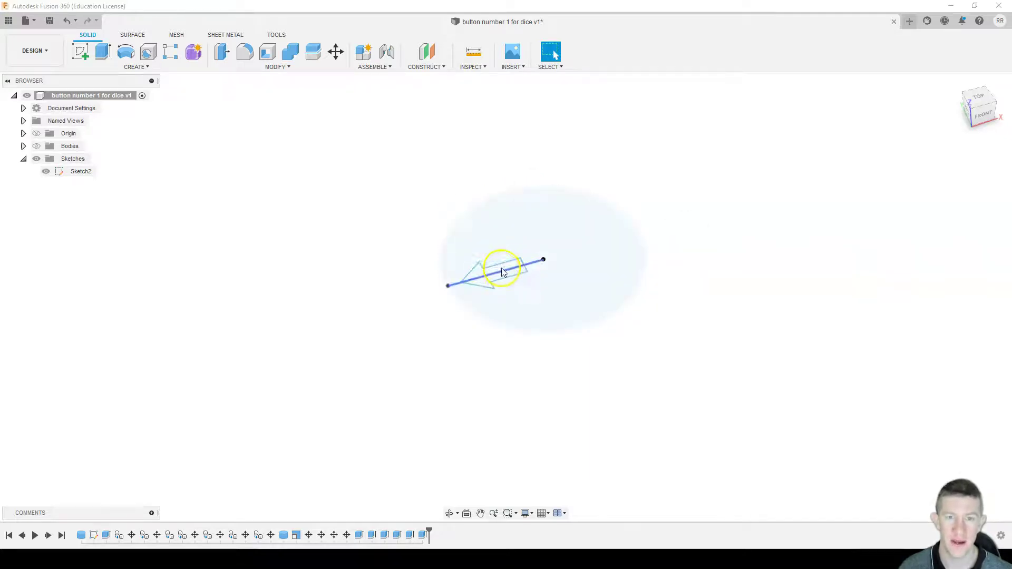
left_click(46, 174)
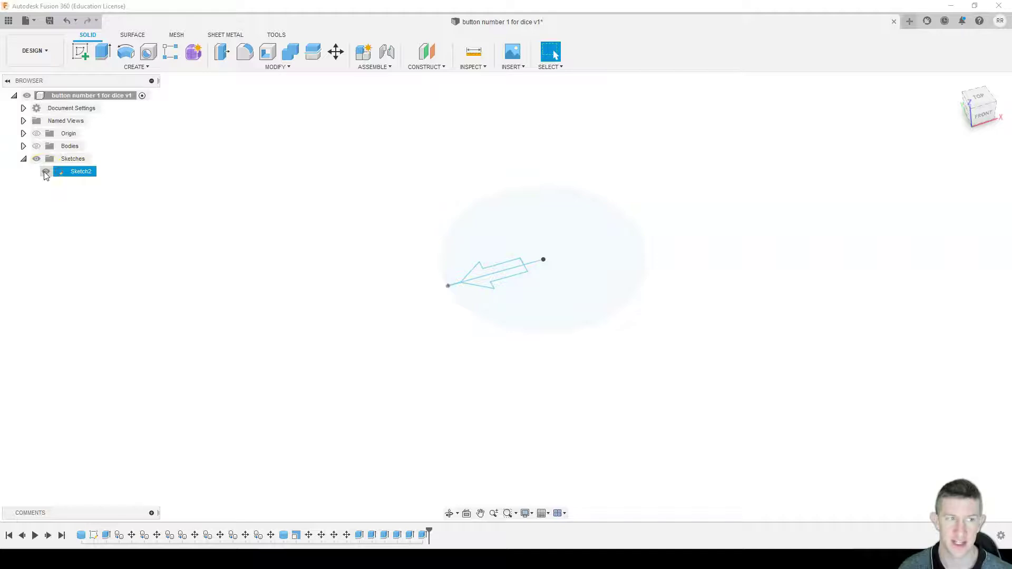
left_click(36, 146)
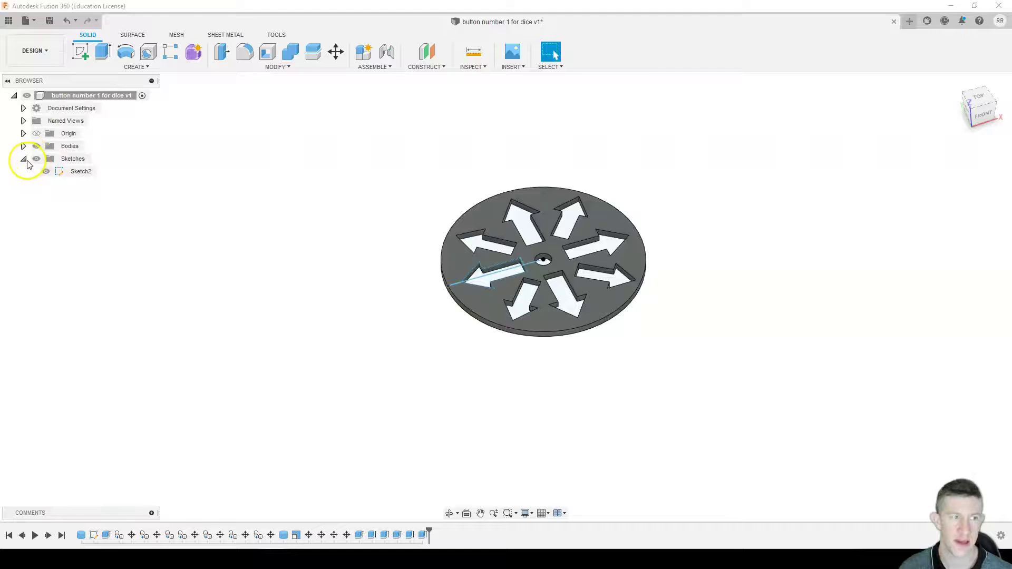
left_click(46, 172)
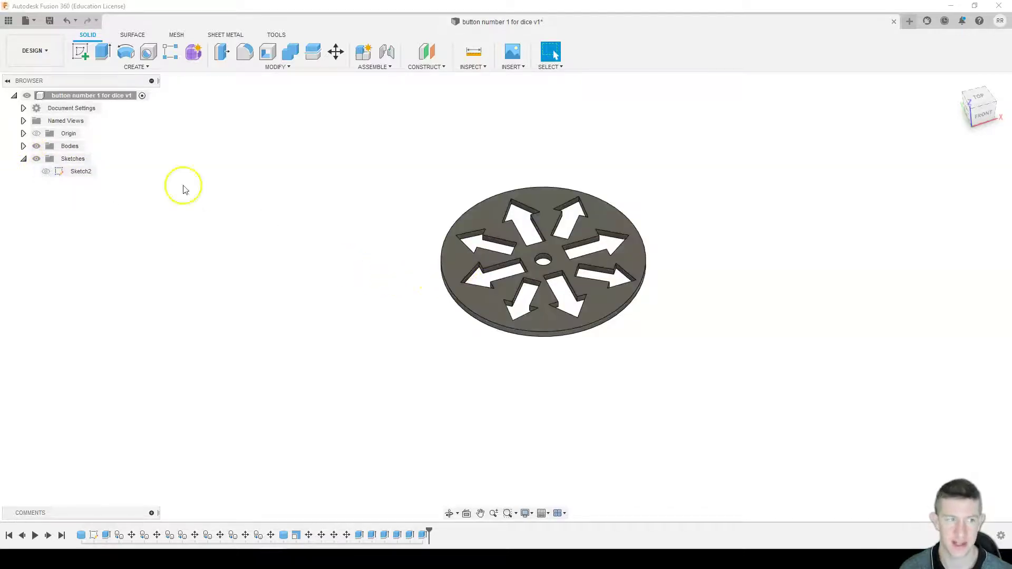
Show Sketch2 over the disc to compare it with the arrow cutout, hide it again and collapse the Sketches folder.
left_click(45, 171)
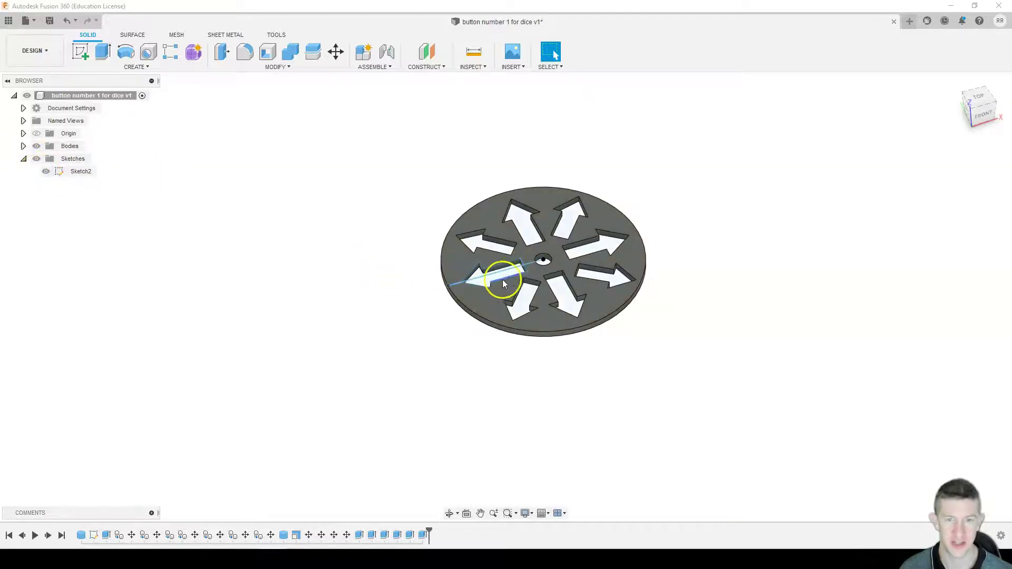
left_click(48, 175)
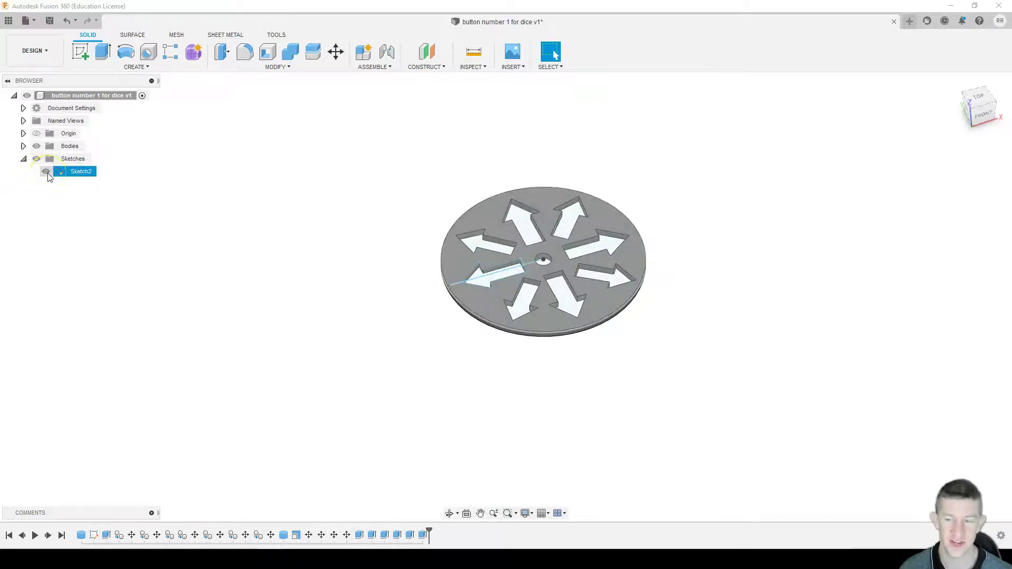
left_click(47, 173)
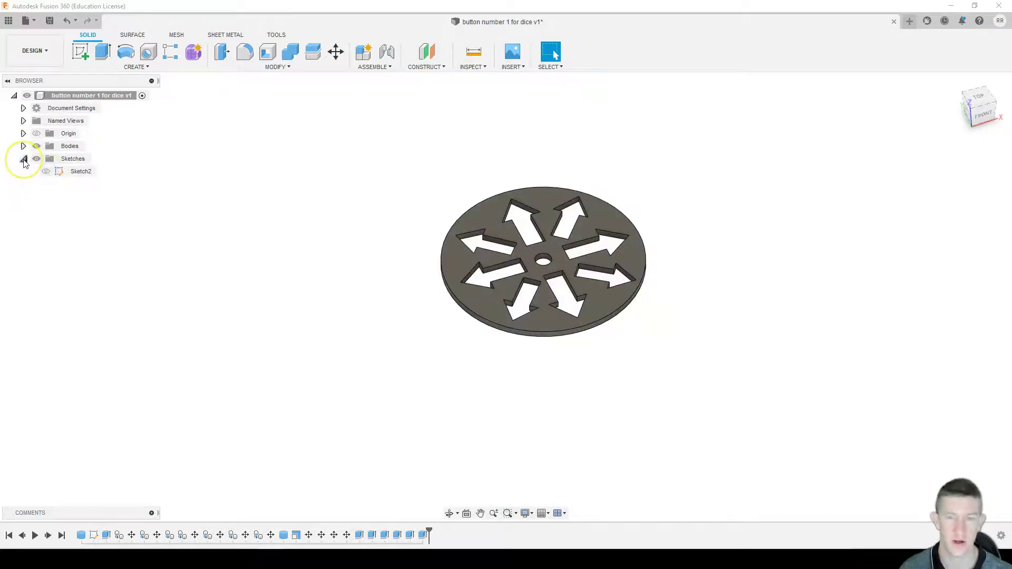
left_click(24, 159)
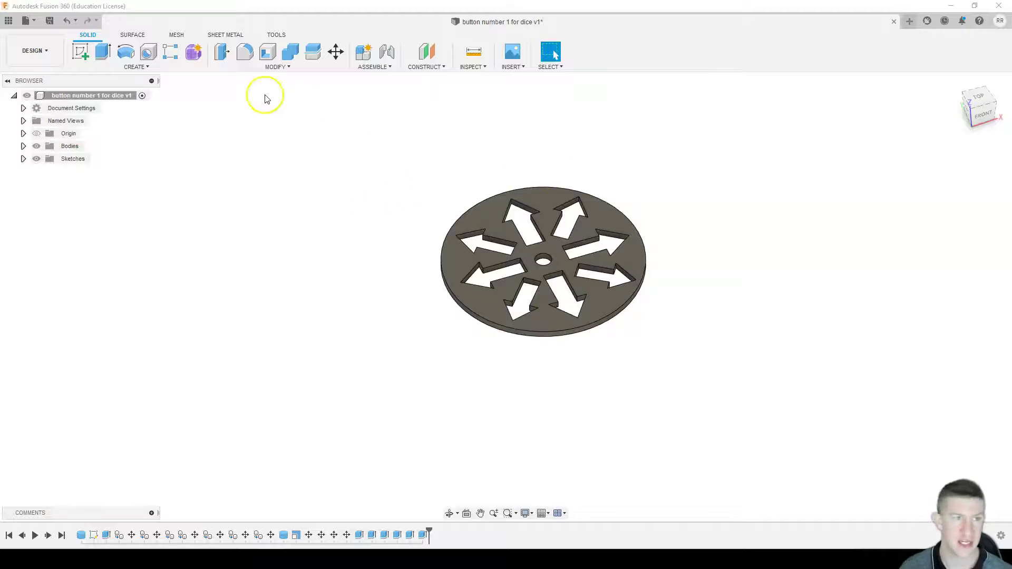
Look through the surface, mesh and sheet metal tool sets and return to the solid modelling tools.
left_click(144, 40)
left_click(176, 36)
left_click(228, 38)
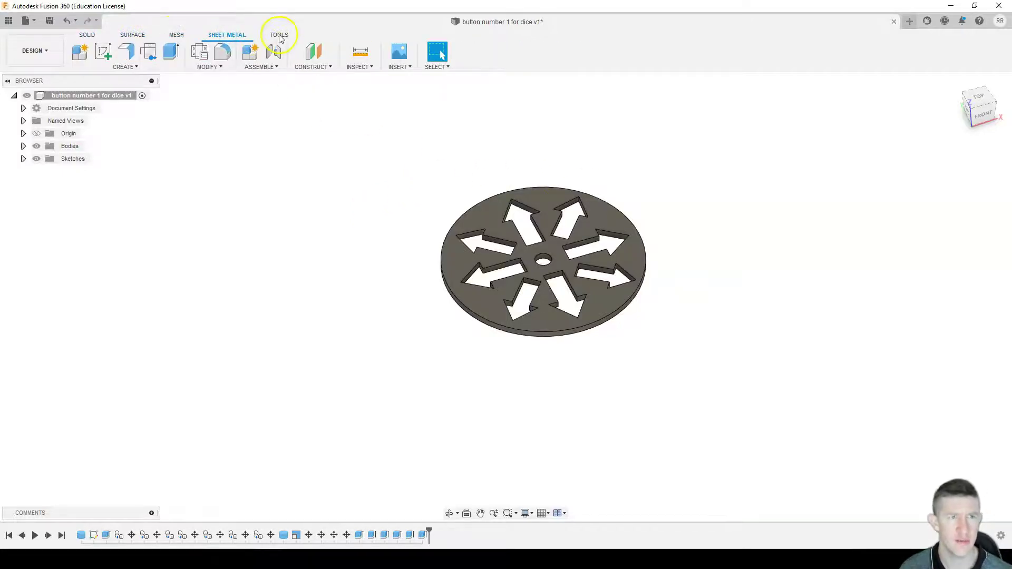
left_click(87, 35)
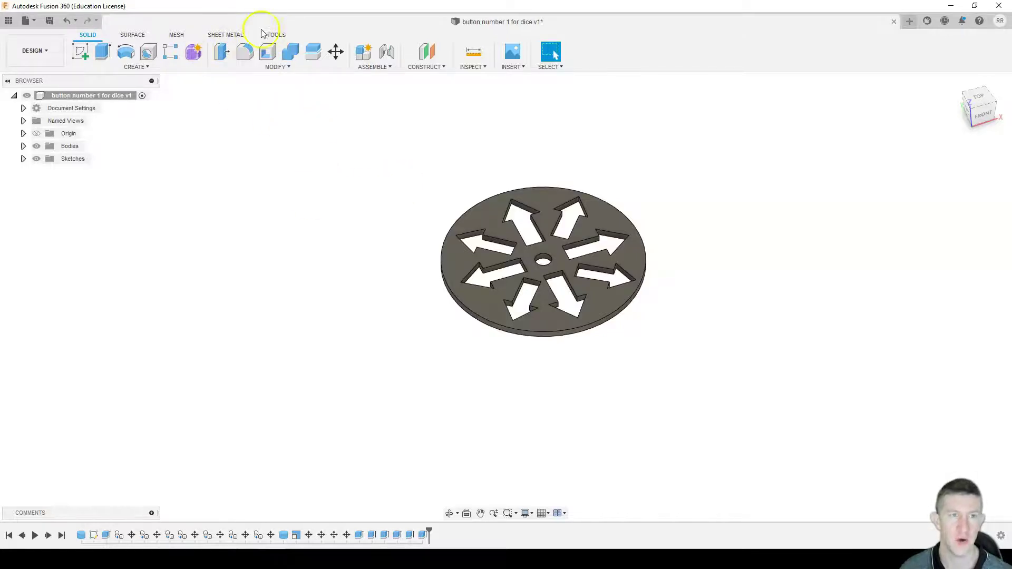
left_click(175, 35)
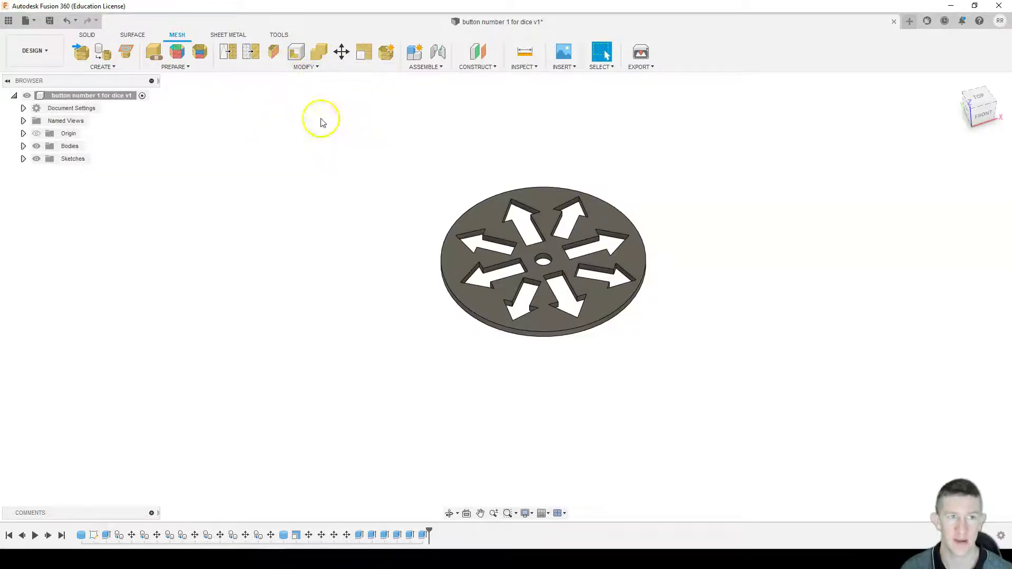
left_click(87, 36)
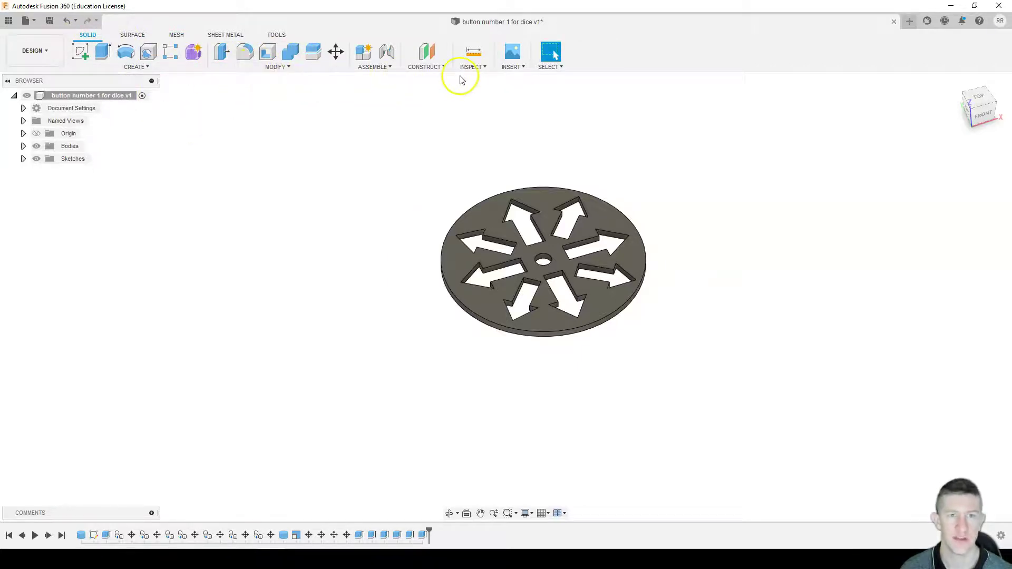
Review the available solid Create and Modify commands, including Create Sketch and Move/Copy, without starting one.
left_click(149, 68)
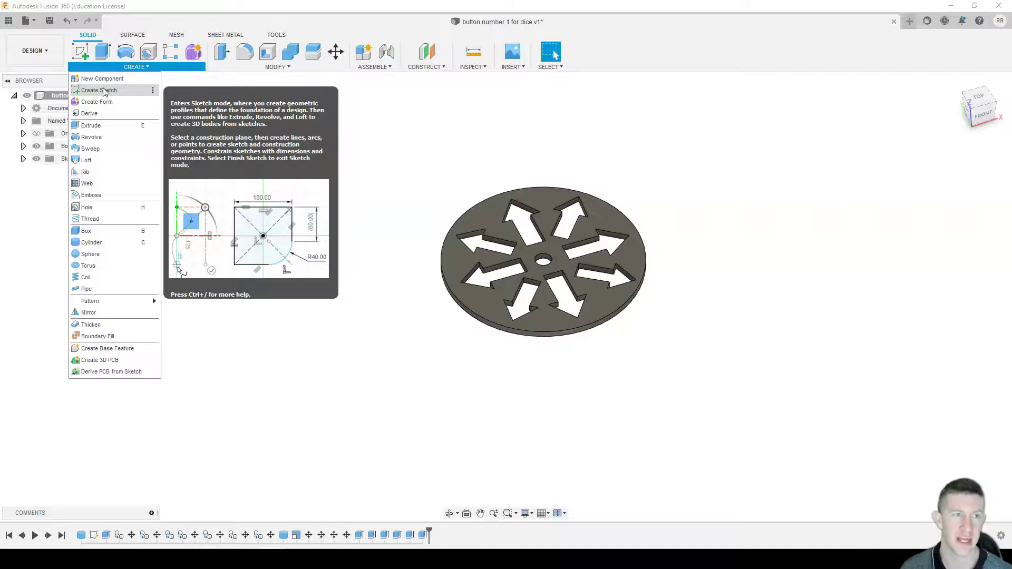
left_click(269, 67)
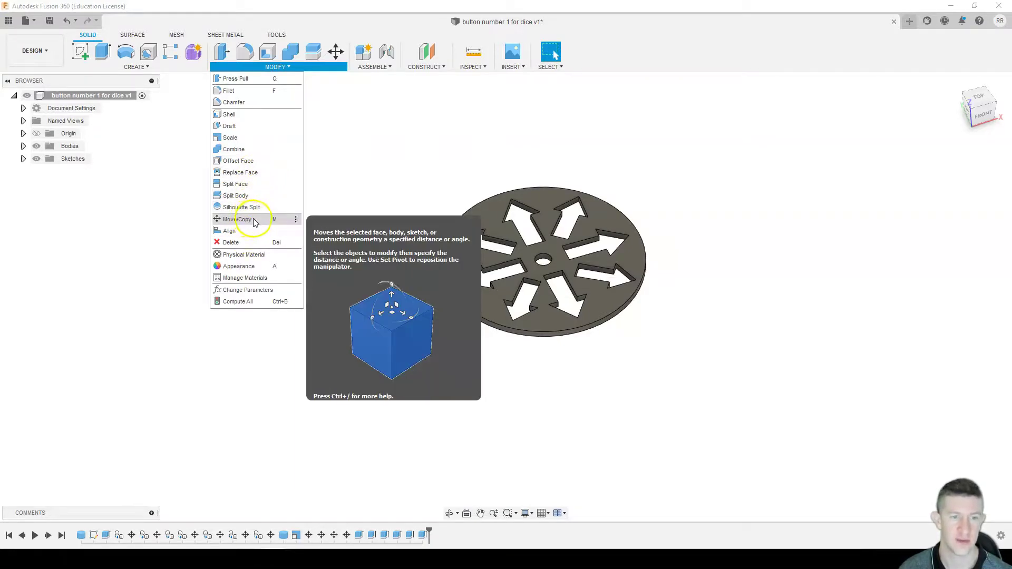
left_click(400, 163)
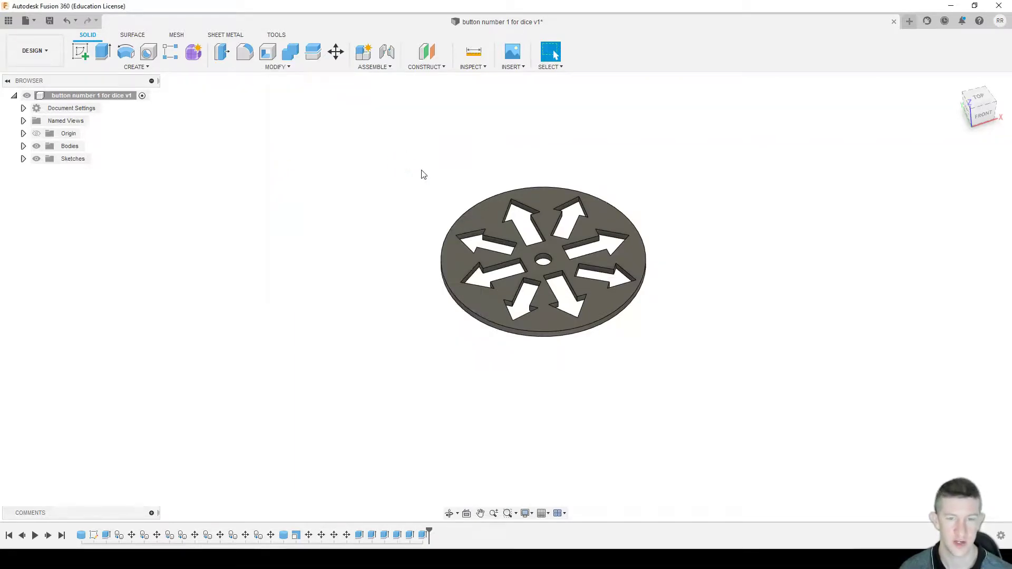
Orbit and zoom around the geiger counter box to examine its lettered lid, front lock tab and round side openings.
middle_click_drag(470, 204, 377, 187)
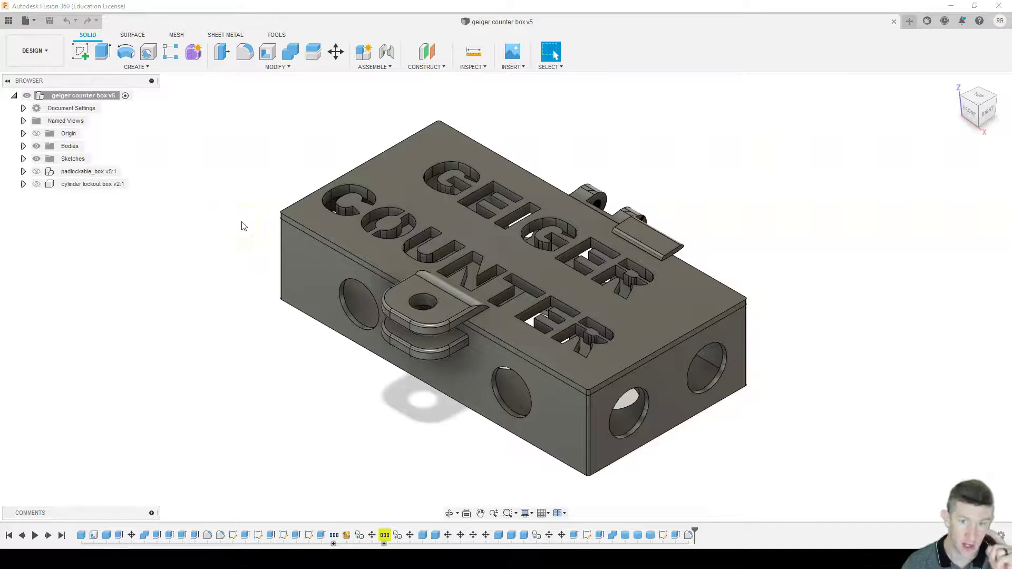
left_click(285, 220)
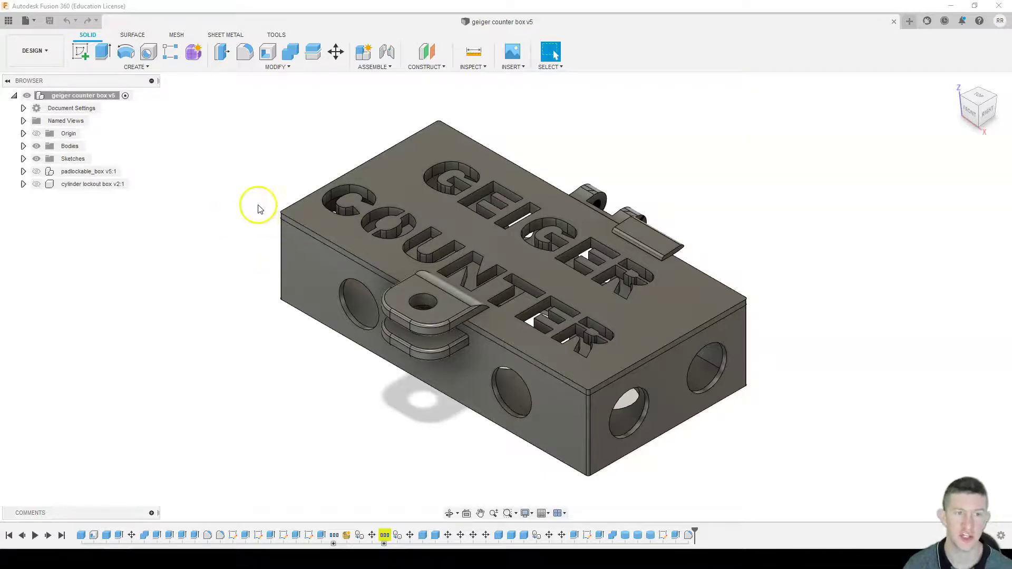
middle_click_drag(257, 207, 296, 216, "shift")
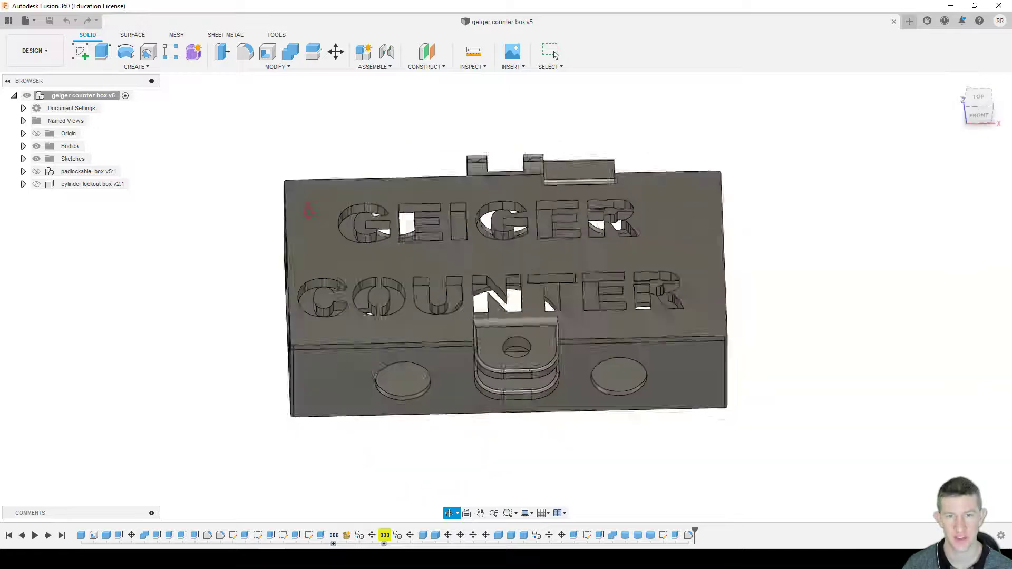
left_click(510, 233)
scroll(515, 245, "up", 3)
scroll(516, 246, "down", 4)
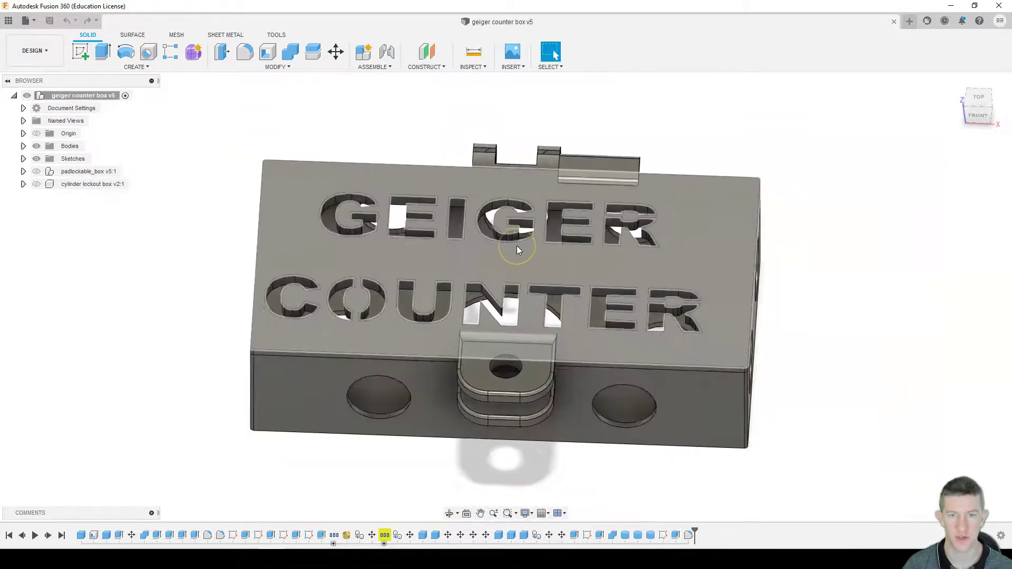
middle_click_drag(517, 245, 564, 219, "shift")
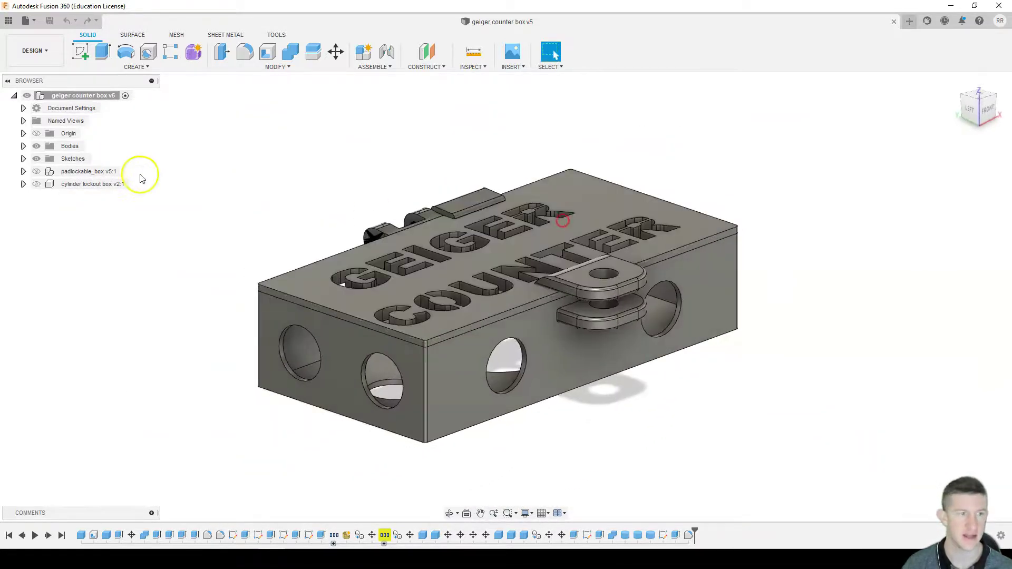
Expand the geiger counter box's Bodies folder, check the hidden lock side body and inspect the box from its left side.
left_click(24, 146)
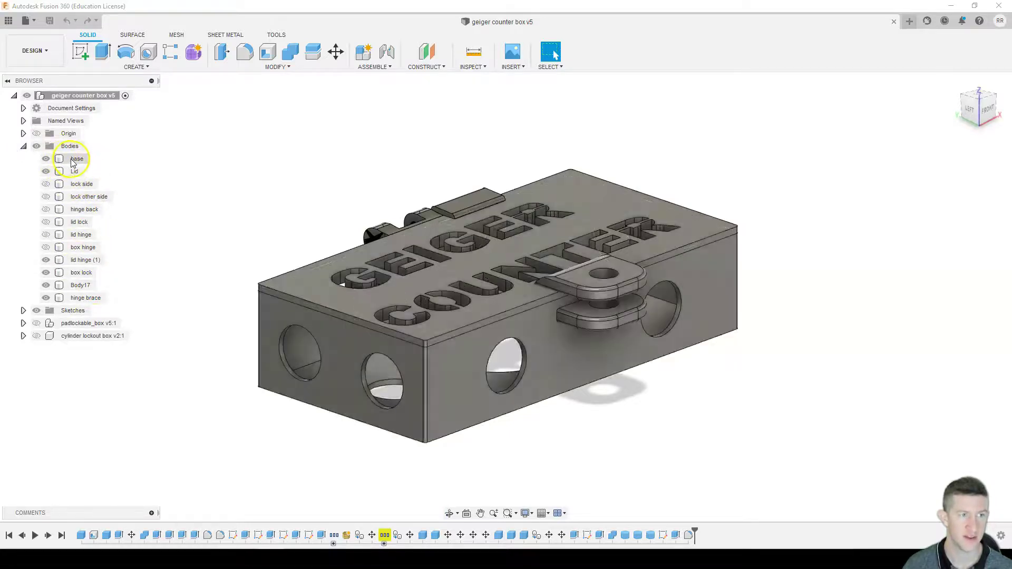
left_click(49, 186)
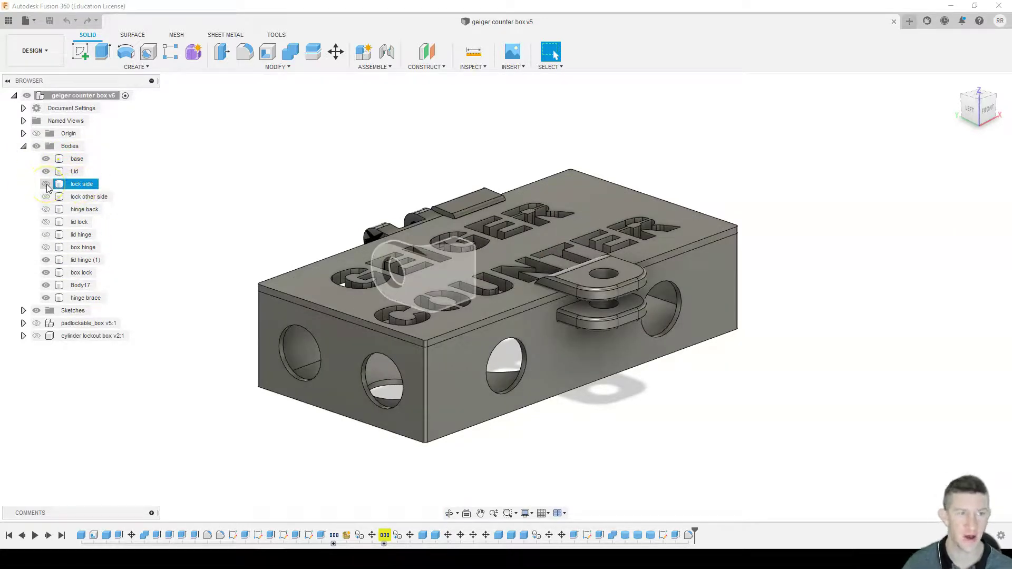
left_click(253, 264)
middle_click_drag(310, 226, 347, 220, "shift")
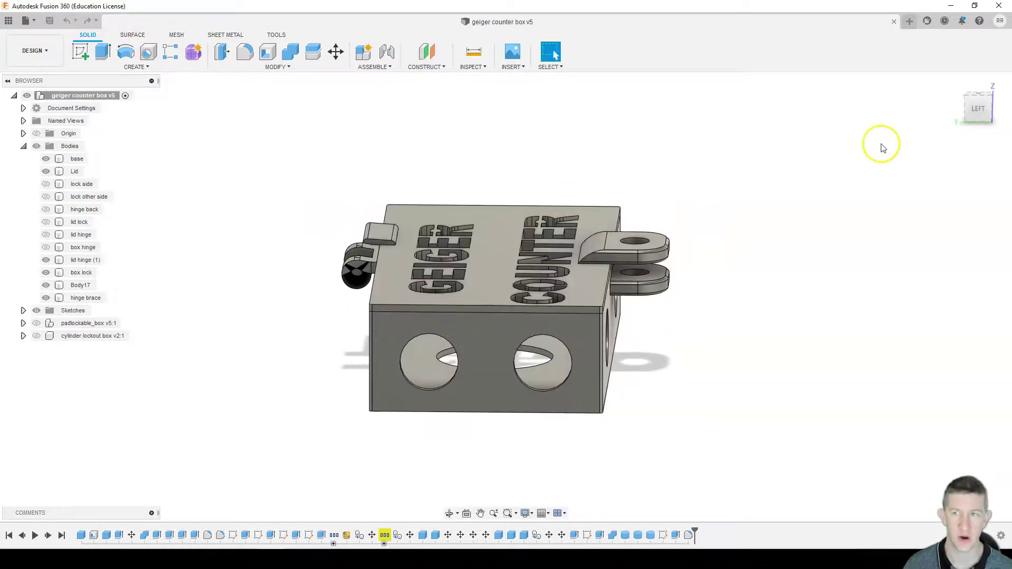
Select the Lid body with the box viewed from its left side and start Move/Copy on it.
left_click(980, 111)
scroll(522, 275, "up", 3)
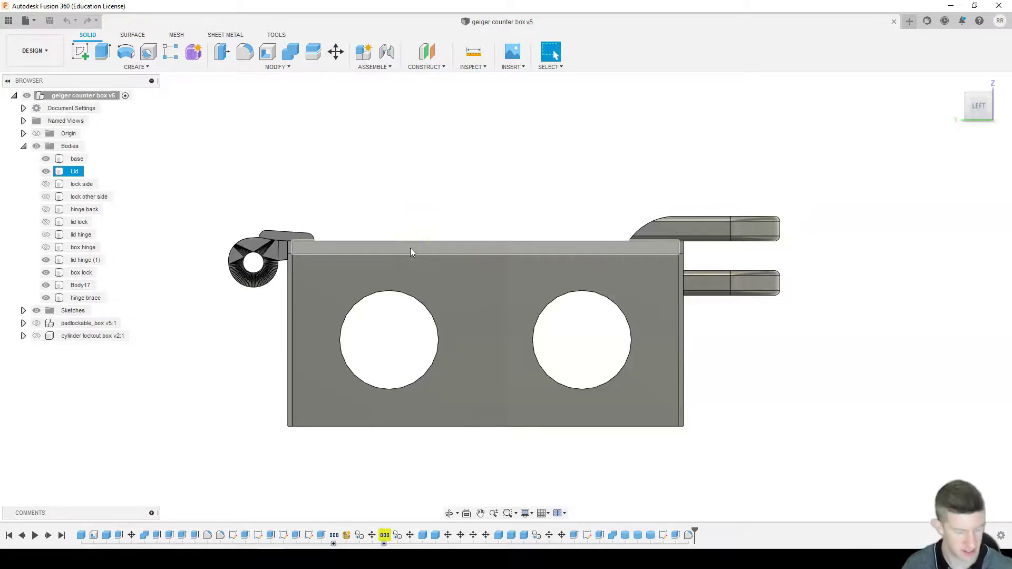
left_click(415, 250)
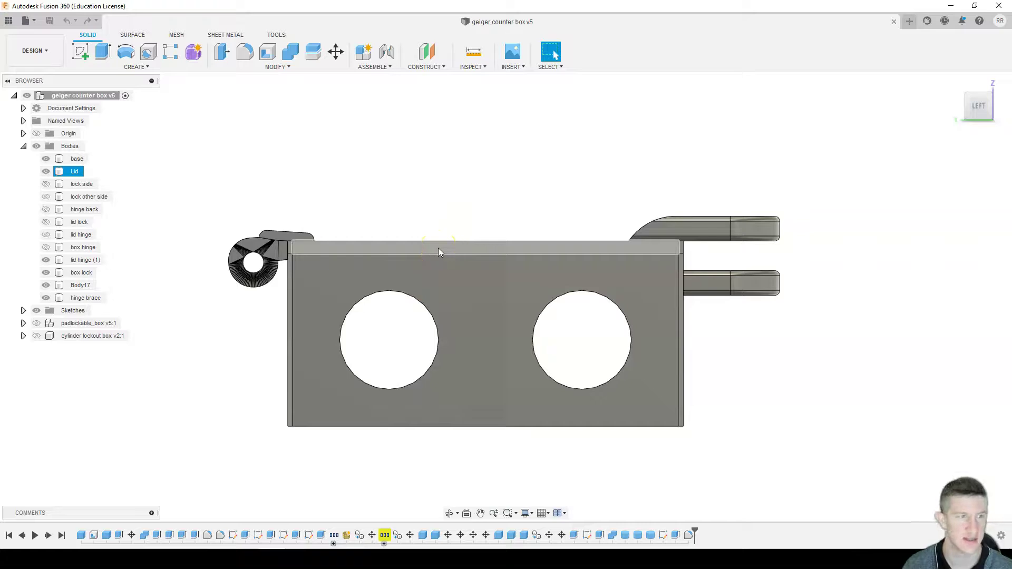
left_click(73, 172)
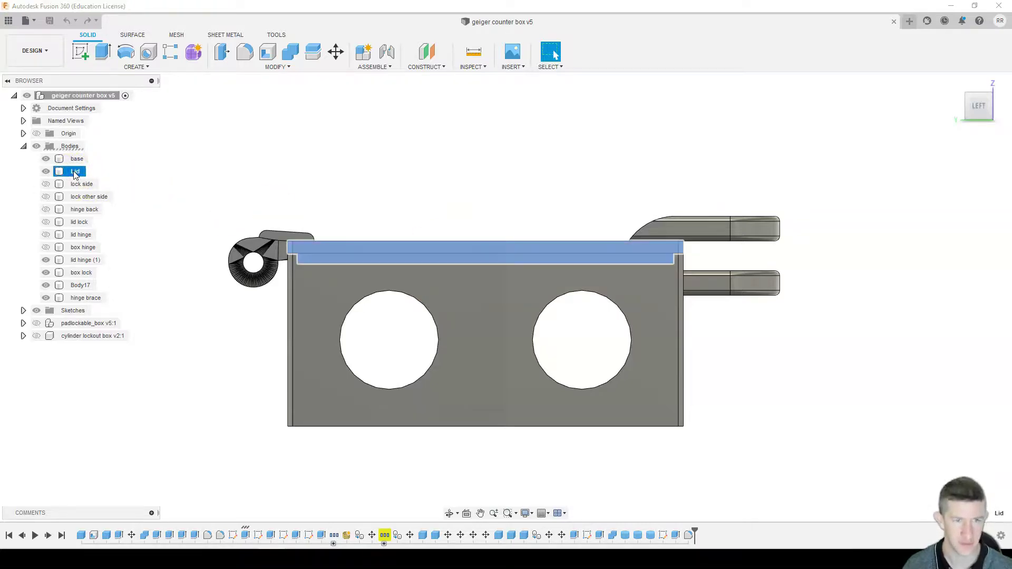
left_click(51, 172)
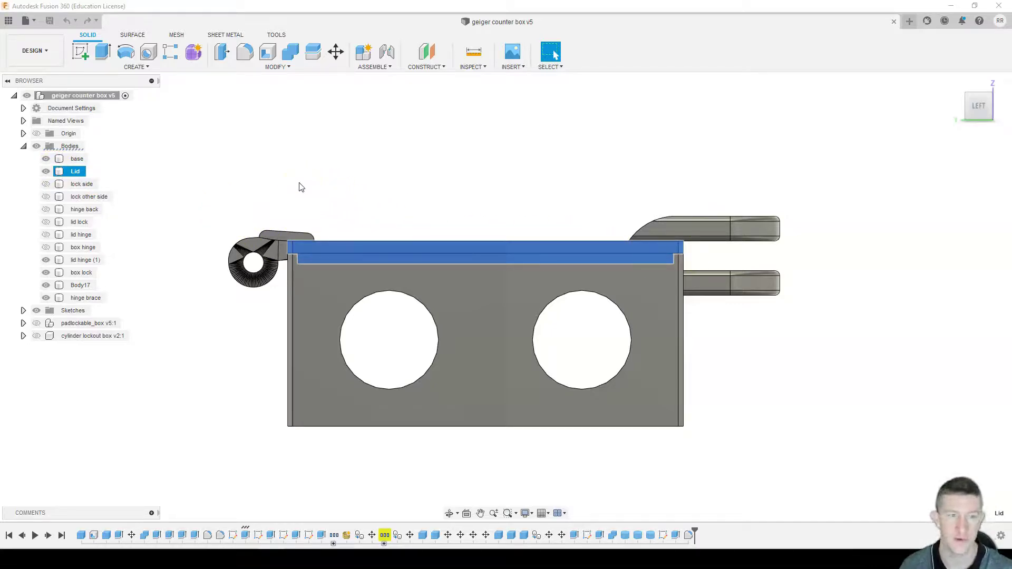
key("m")
left_click(457, 202)
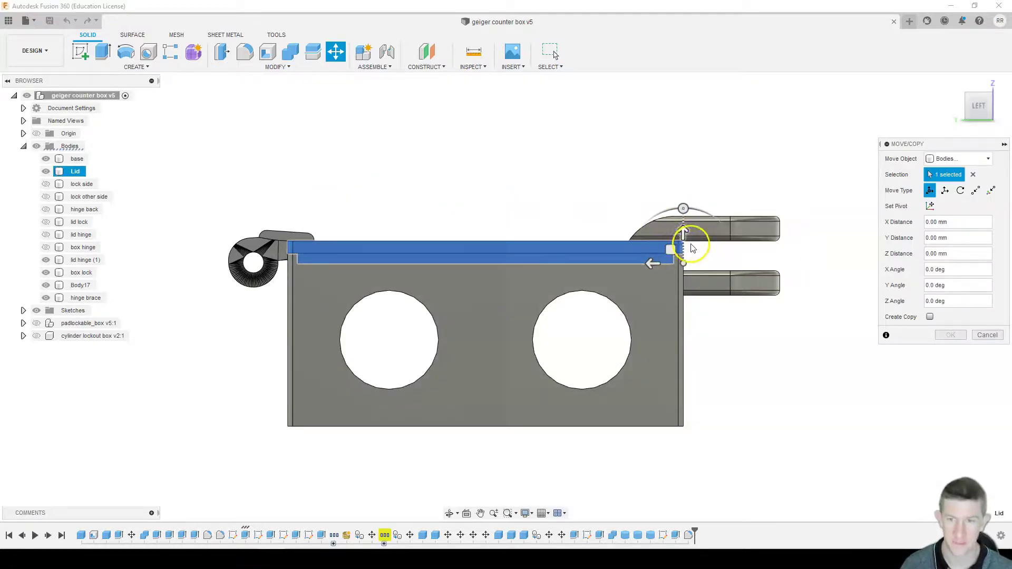
Try rotating the lid 30 degrees about the X axis and reset the angle.
scroll(685, 242, "up", 1)
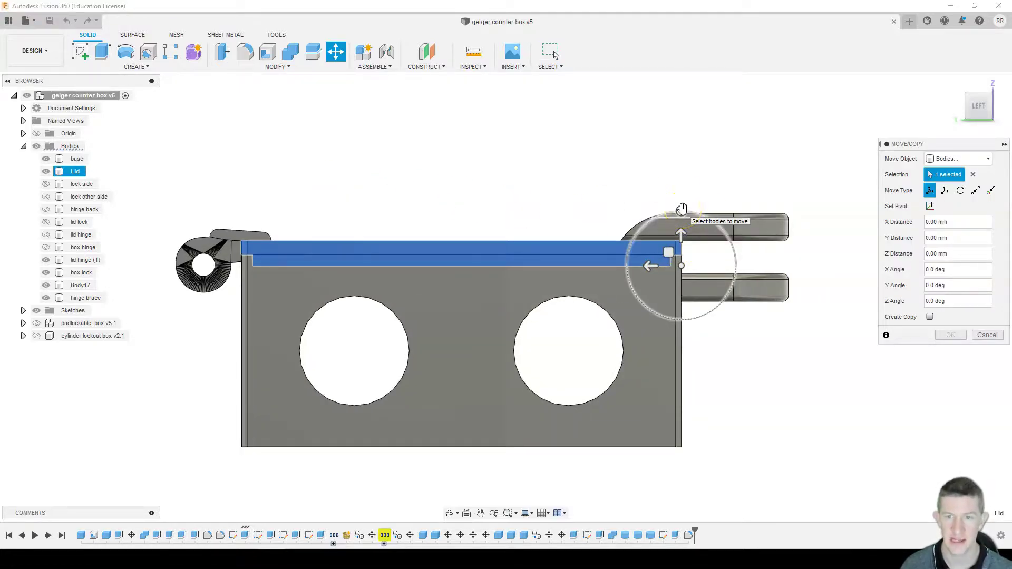
left_click(682, 210)
mouse_move(682, 209)
left_mouse_down()
mouse_move(705, 217)
mouse_move(682, 211)
left_mouse_up()
left_click(760, 292)
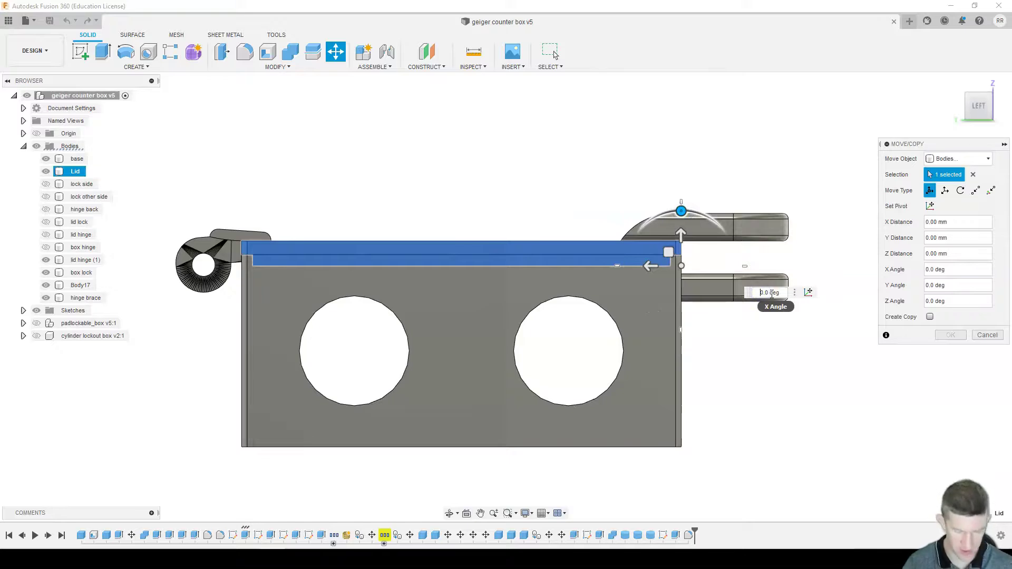
type("3")
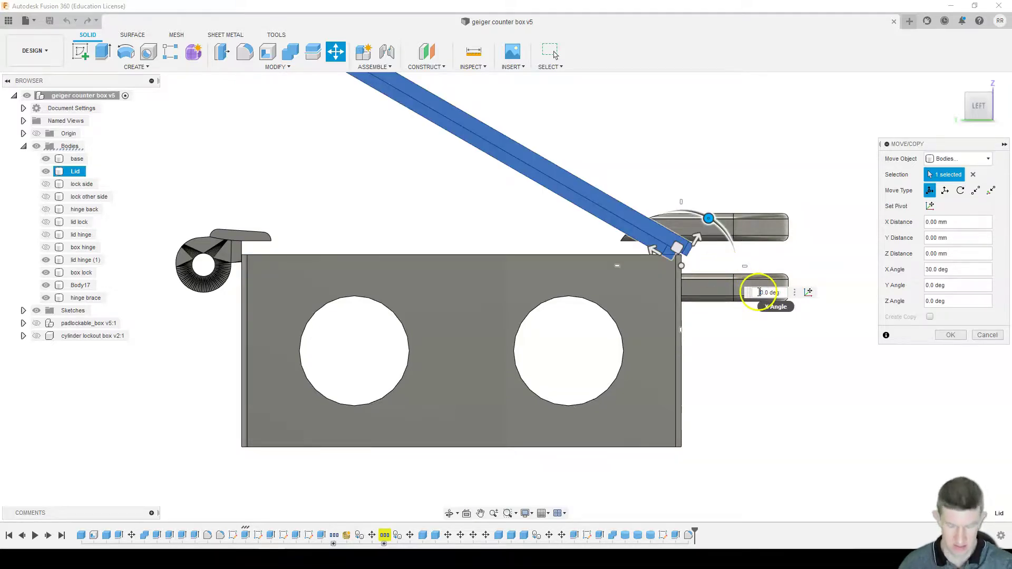
key("BackSpace")
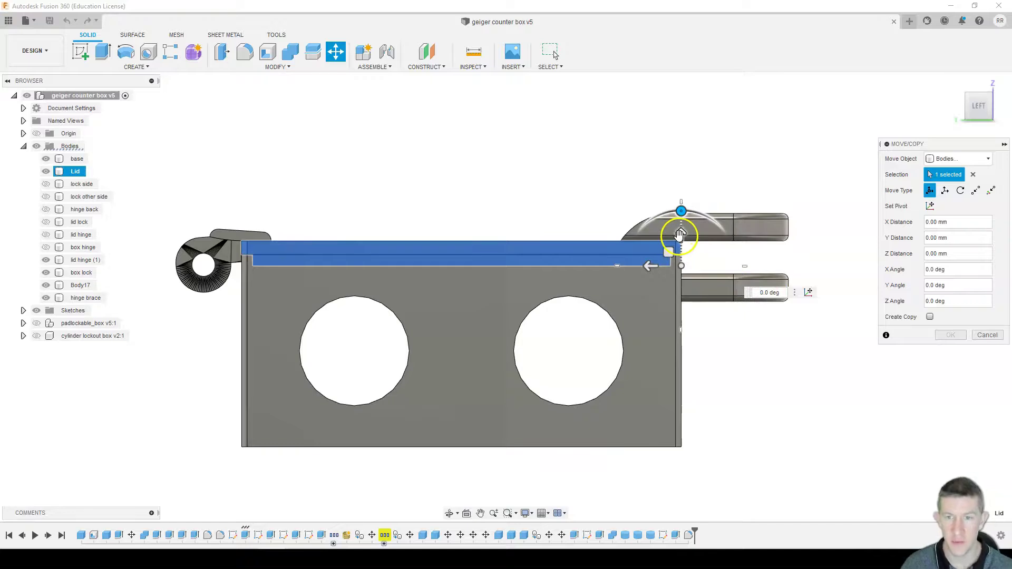
Try sliding the lid 0.5 mm along Y at its rear corner and return it to 0 mm.
left_click(648, 265)
left_click(771, 294)
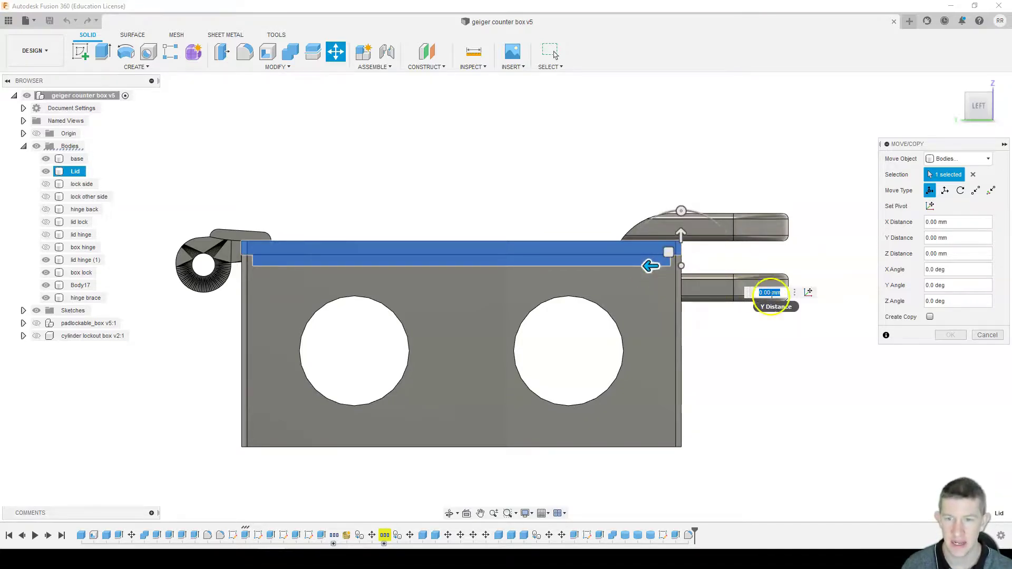
left_click(656, 265)
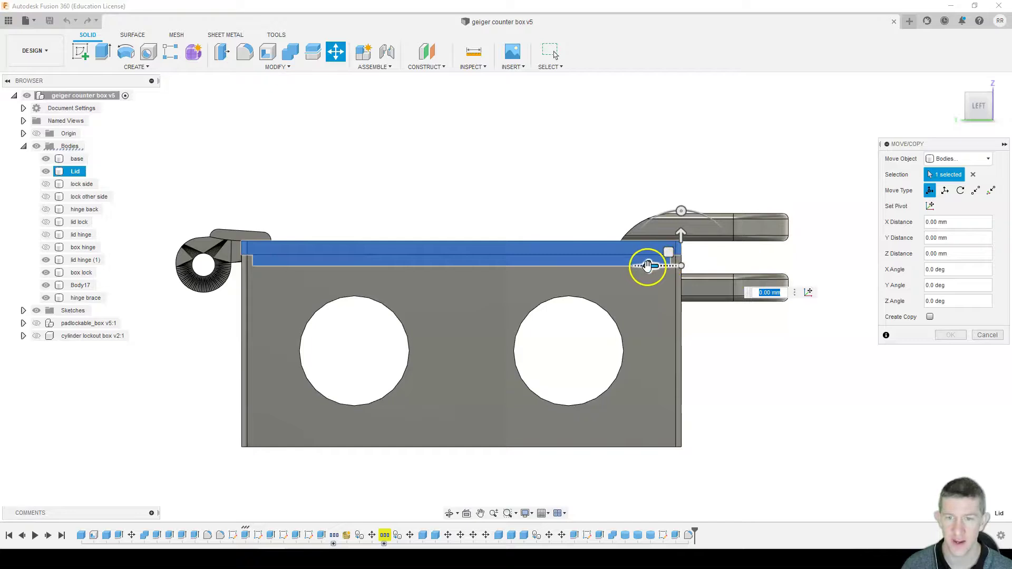
scroll(654, 266, "up", 5)
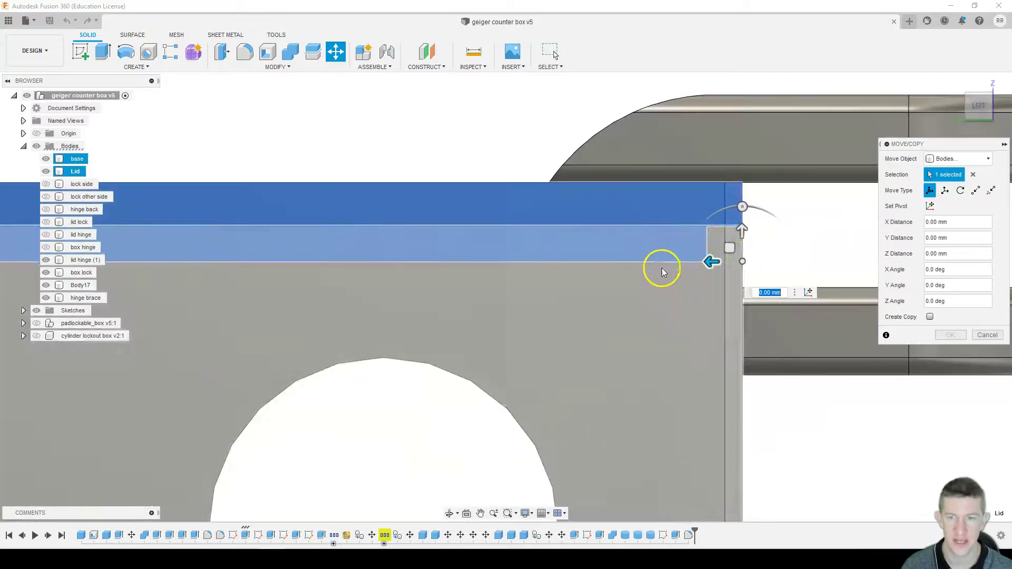
middle_click_drag(791, 211, 575, 226)
scroll(556, 233, "up", 6)
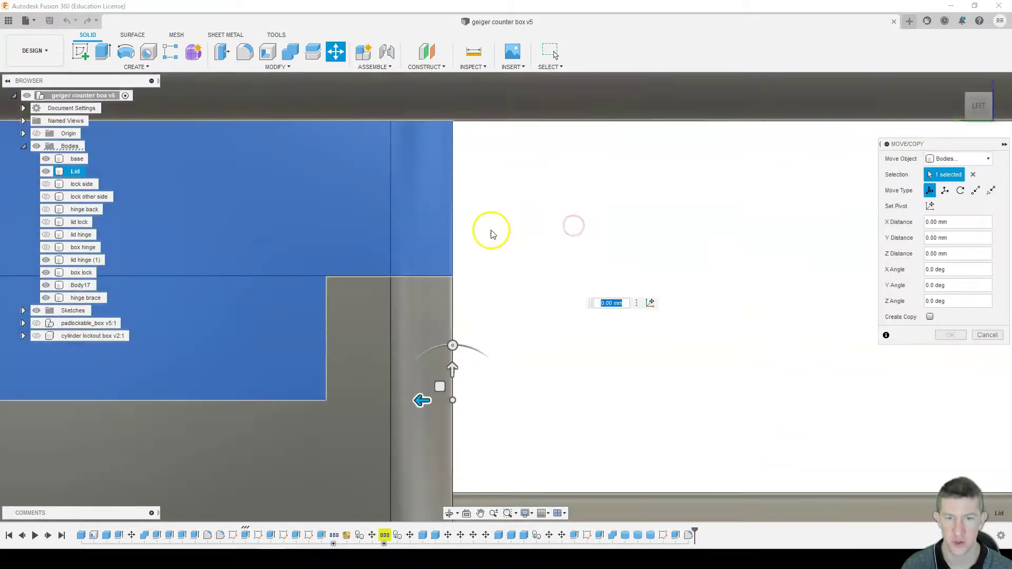
left_click_drag(420, 399, 389, 399)
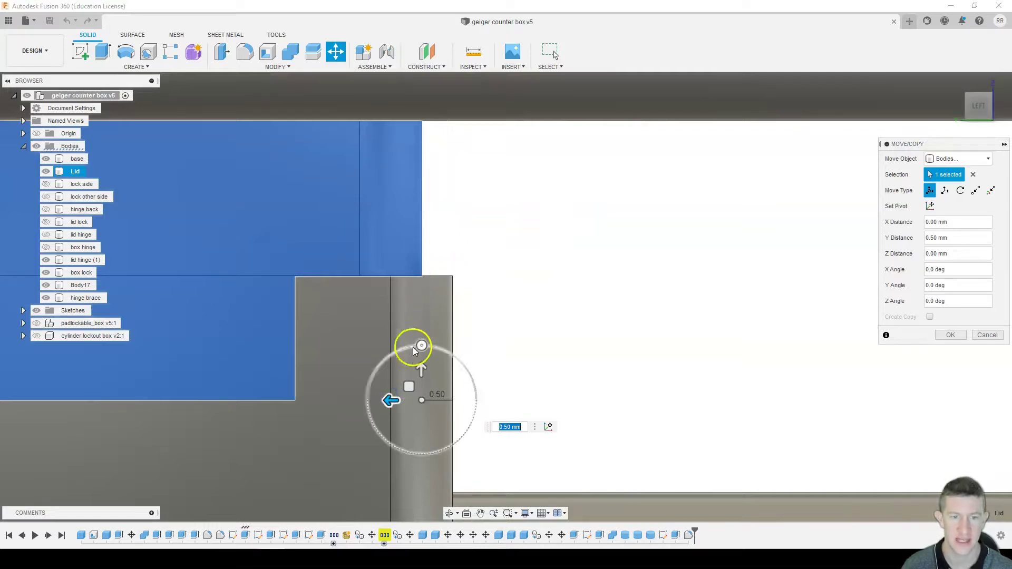
left_click_drag(390, 400, 418, 399)
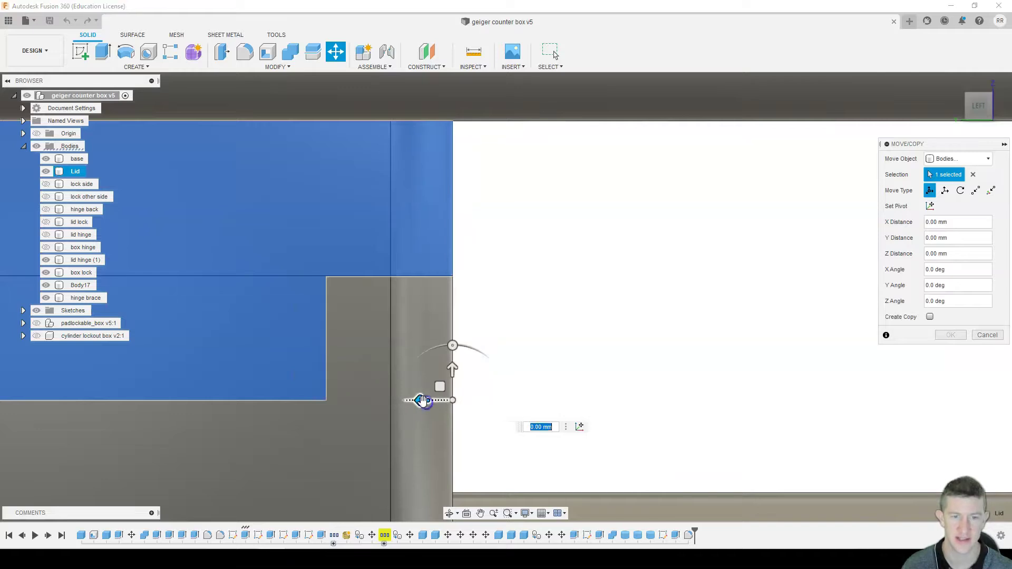
Raise the lid 20 mm along Z above the base and confirm the move.
scroll(365, 330, "down", 2)
scroll(365, 330, "down", 5)
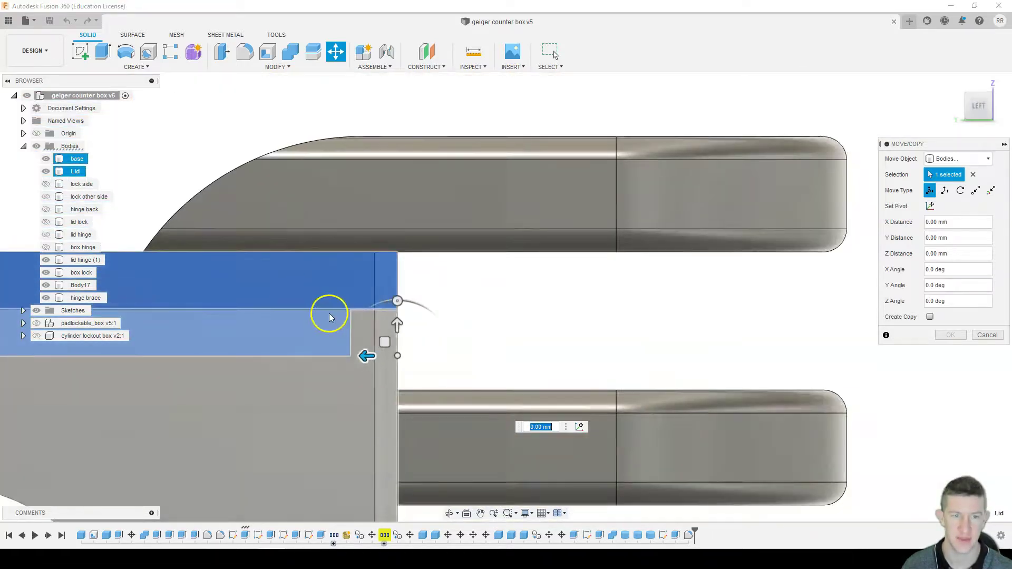
middle_click_drag(273, 296, 608, 273)
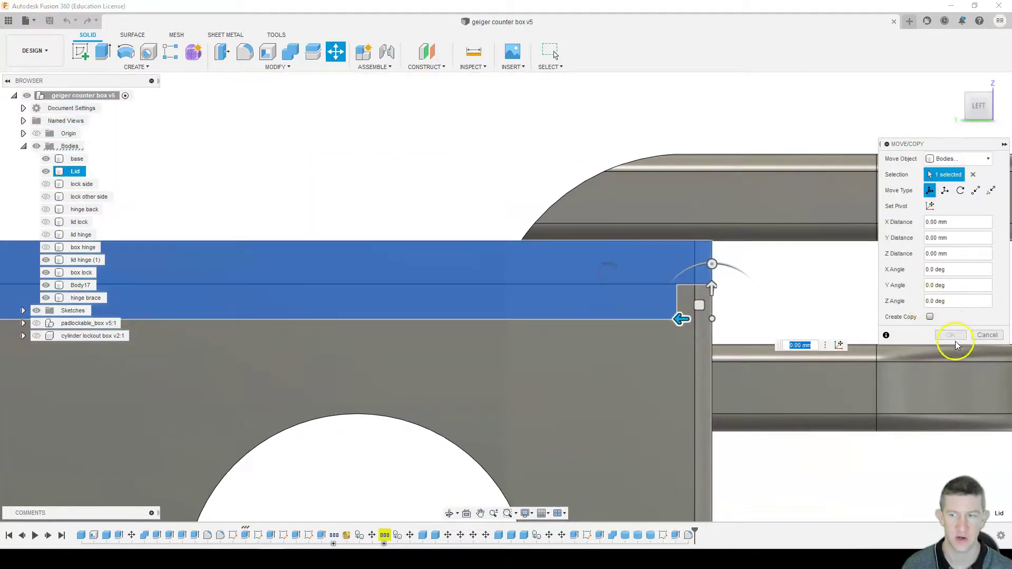
scroll(502, 312, "down", 3)
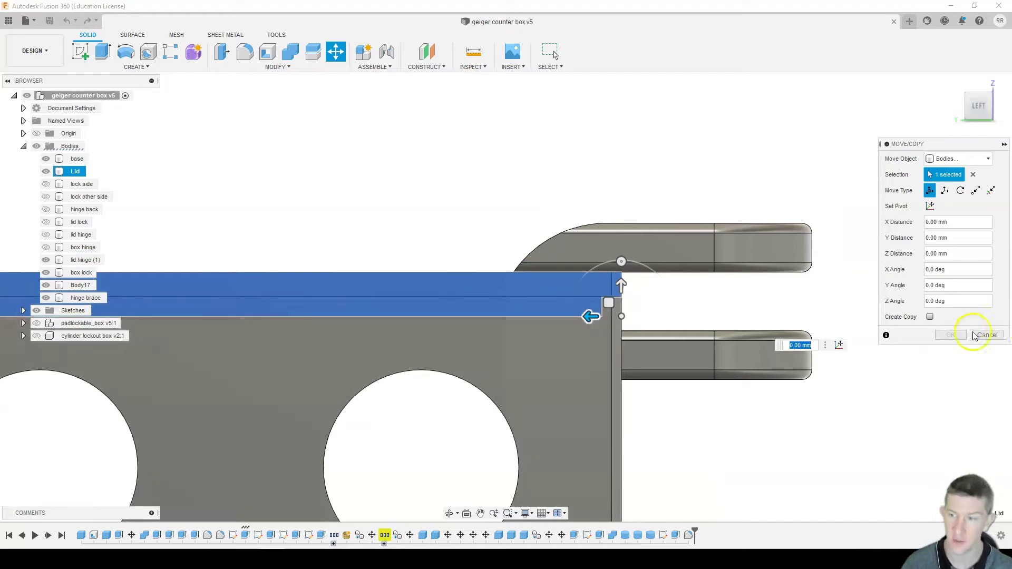
scroll(384, 326, "down", 3)
middle_click_drag(288, 292, 358, 296)
left_click_drag(587, 292, 595, 180)
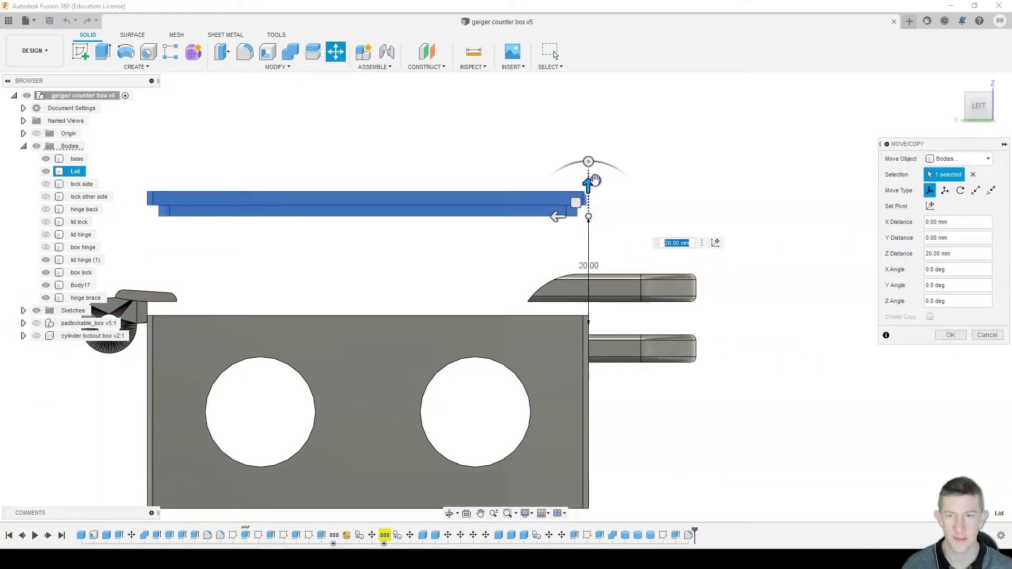
left_click(968, 335)
scroll(402, 181, "down", 2)
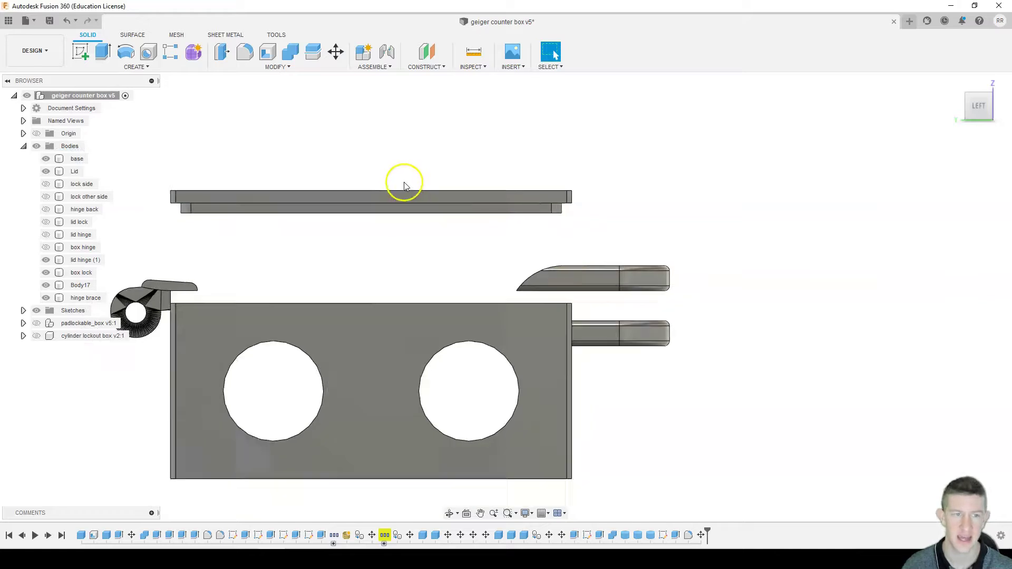
Start Move/Copy on the raised Lid body again and shift it -25 mm along Y.
middle_click_drag(479, 176, 403, 209, "shift")
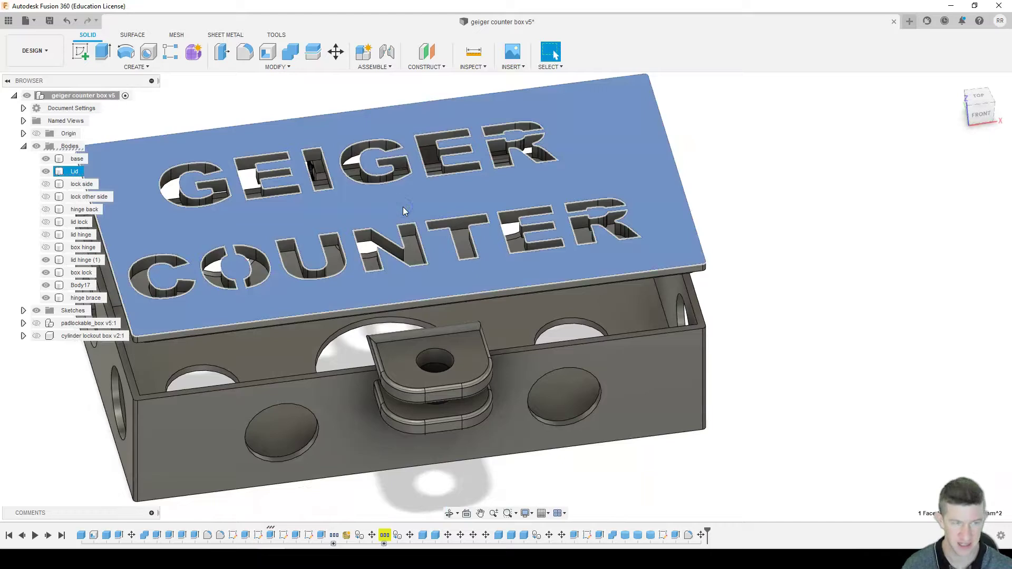
left_click(403, 209)
left_click(76, 172)
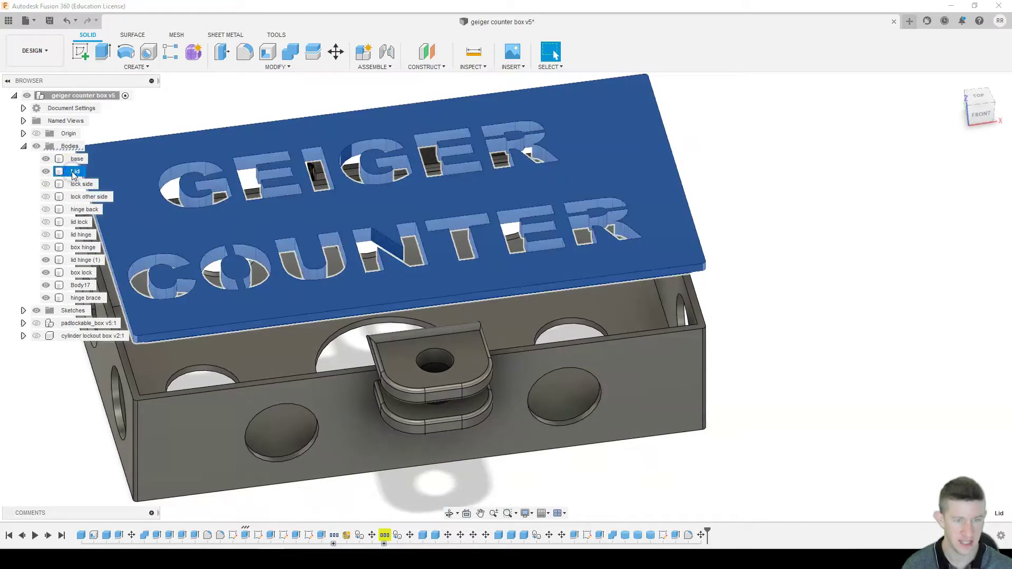
key("m")
middle_click_drag(401, 278, 336, 240, "shift")
left_click_drag(287, 198, 258, 211)
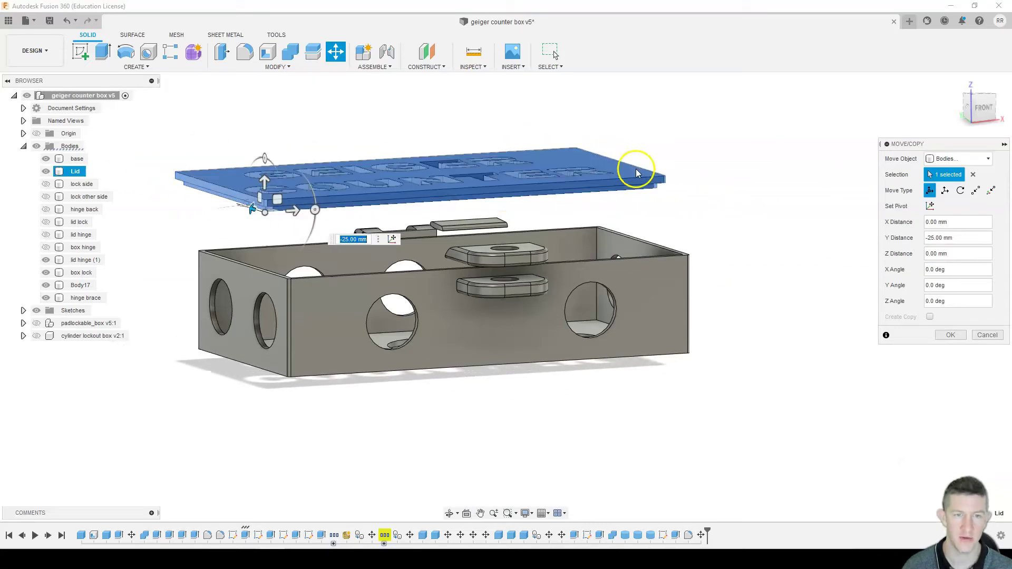
Bring the lid back over the base using the top view, shifting it 20 mm along X.
left_click(980, 96)
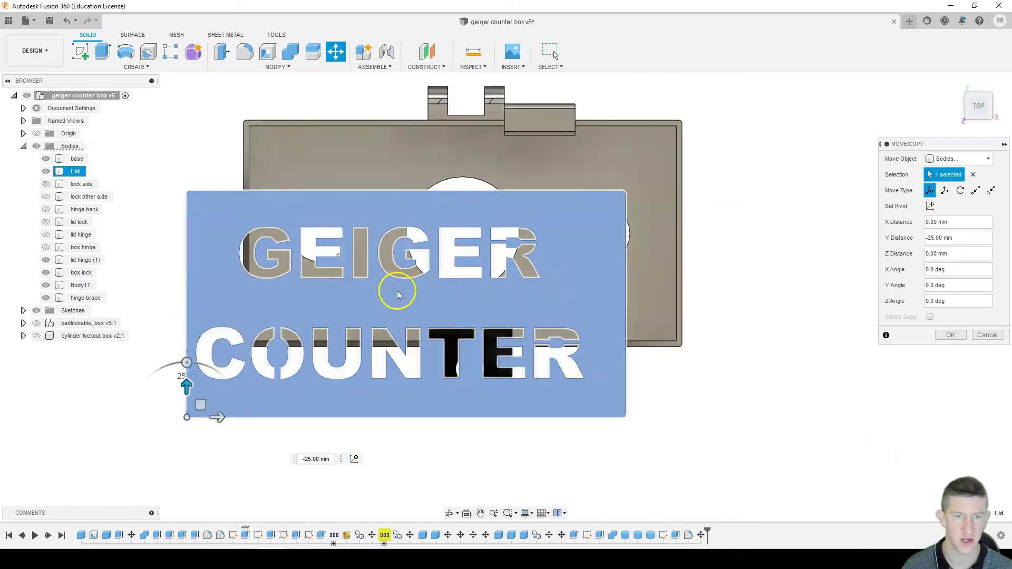
left_click_drag(205, 390, 274, 344)
middle_click_drag(775, 294, 788, 205, "shift")
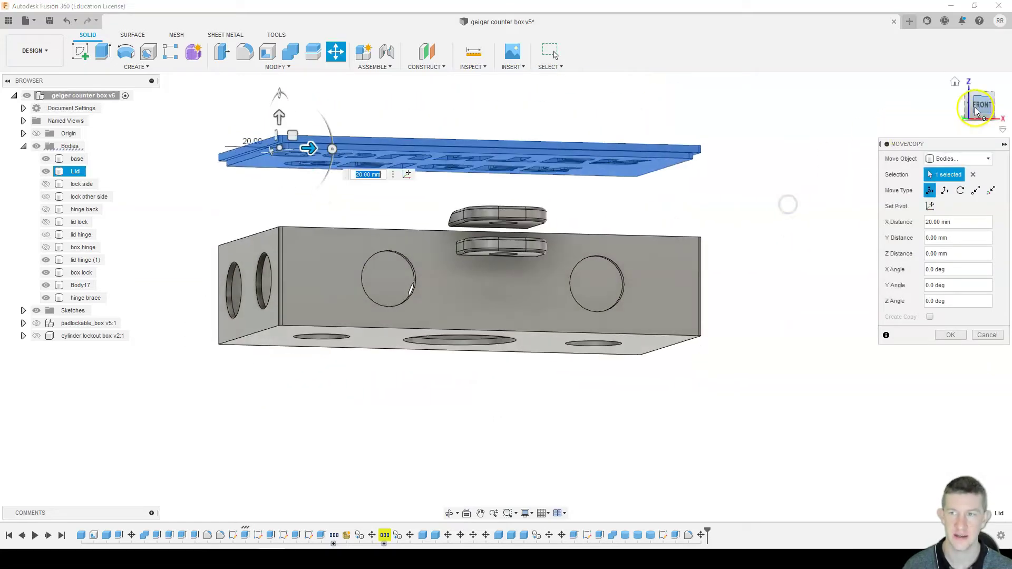
Lower the lid -30 mm along Z onto the base, confirm the move, and check its fit.
scroll(307, 191, "up", 2)
left_click_drag(206, 122, 205, 232)
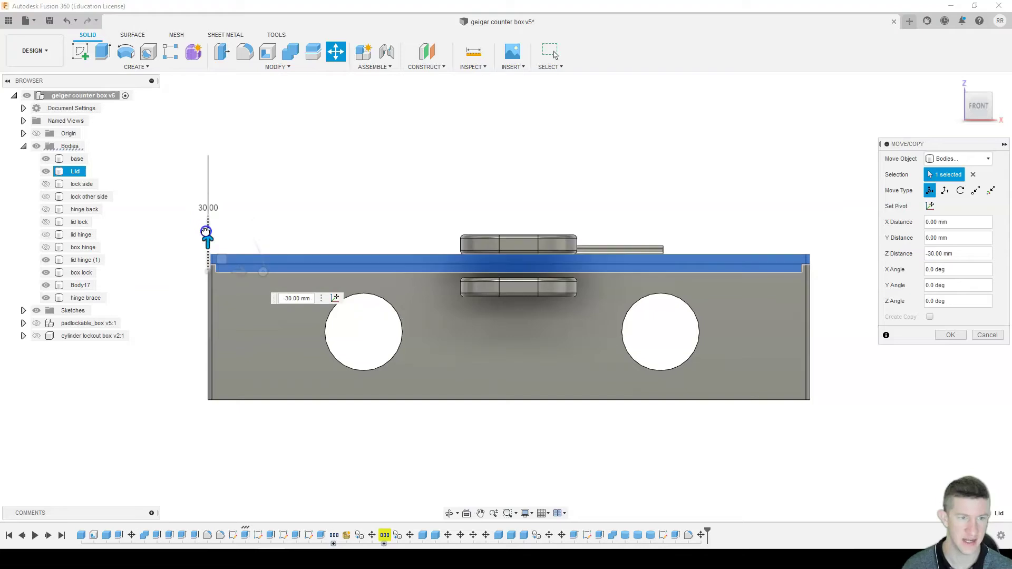
left_click(951, 335)
scroll(383, 229, "down", 2)
middle_click_drag(379, 227, 384, 263, "shift")
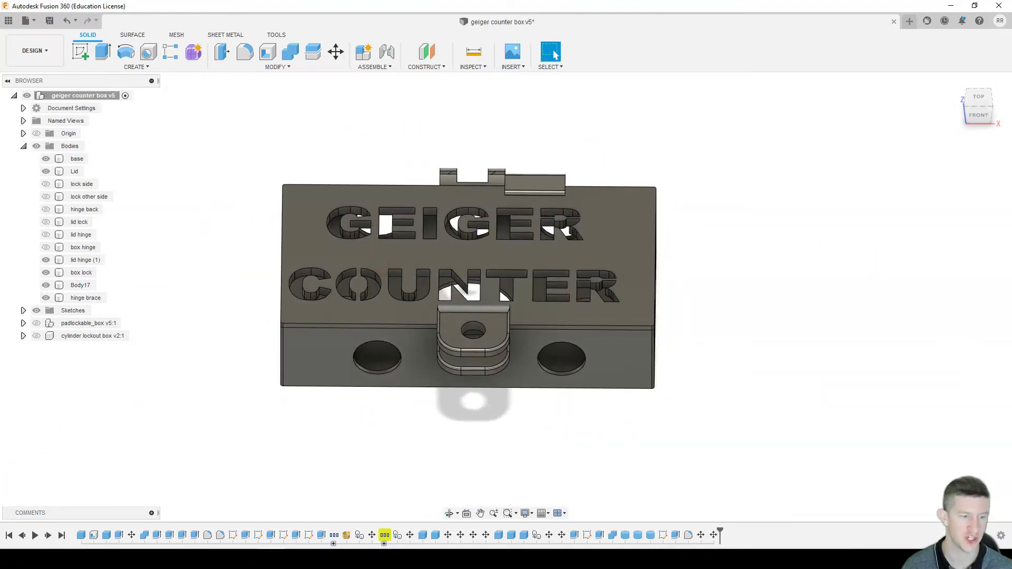